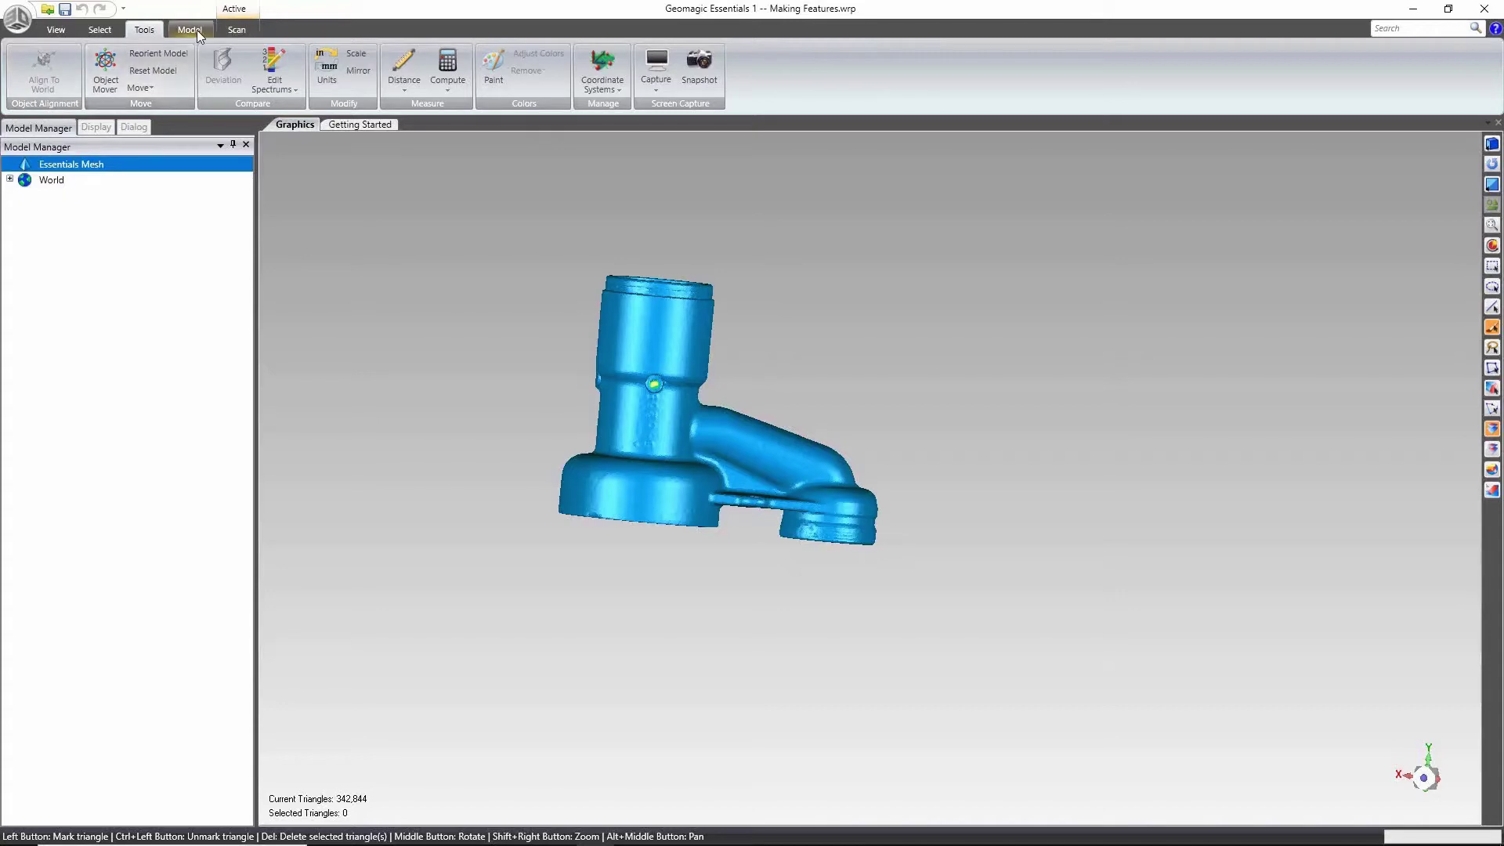
# Start Detect Features on the mesh and compute its regions with the preset sensitivity values.
pyautogui.click(193, 29)
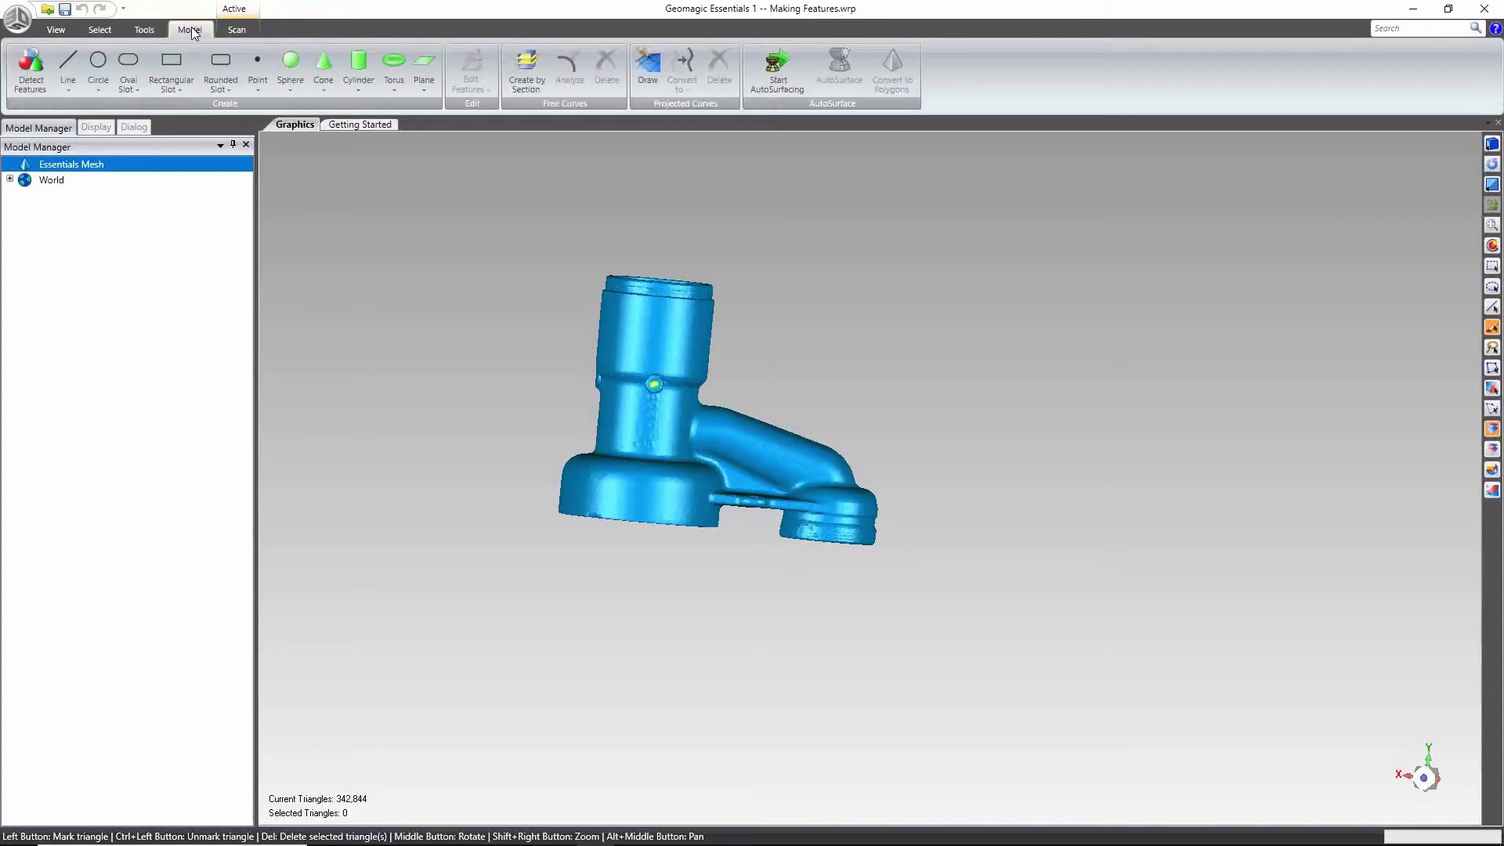
pyautogui.click(36, 78)
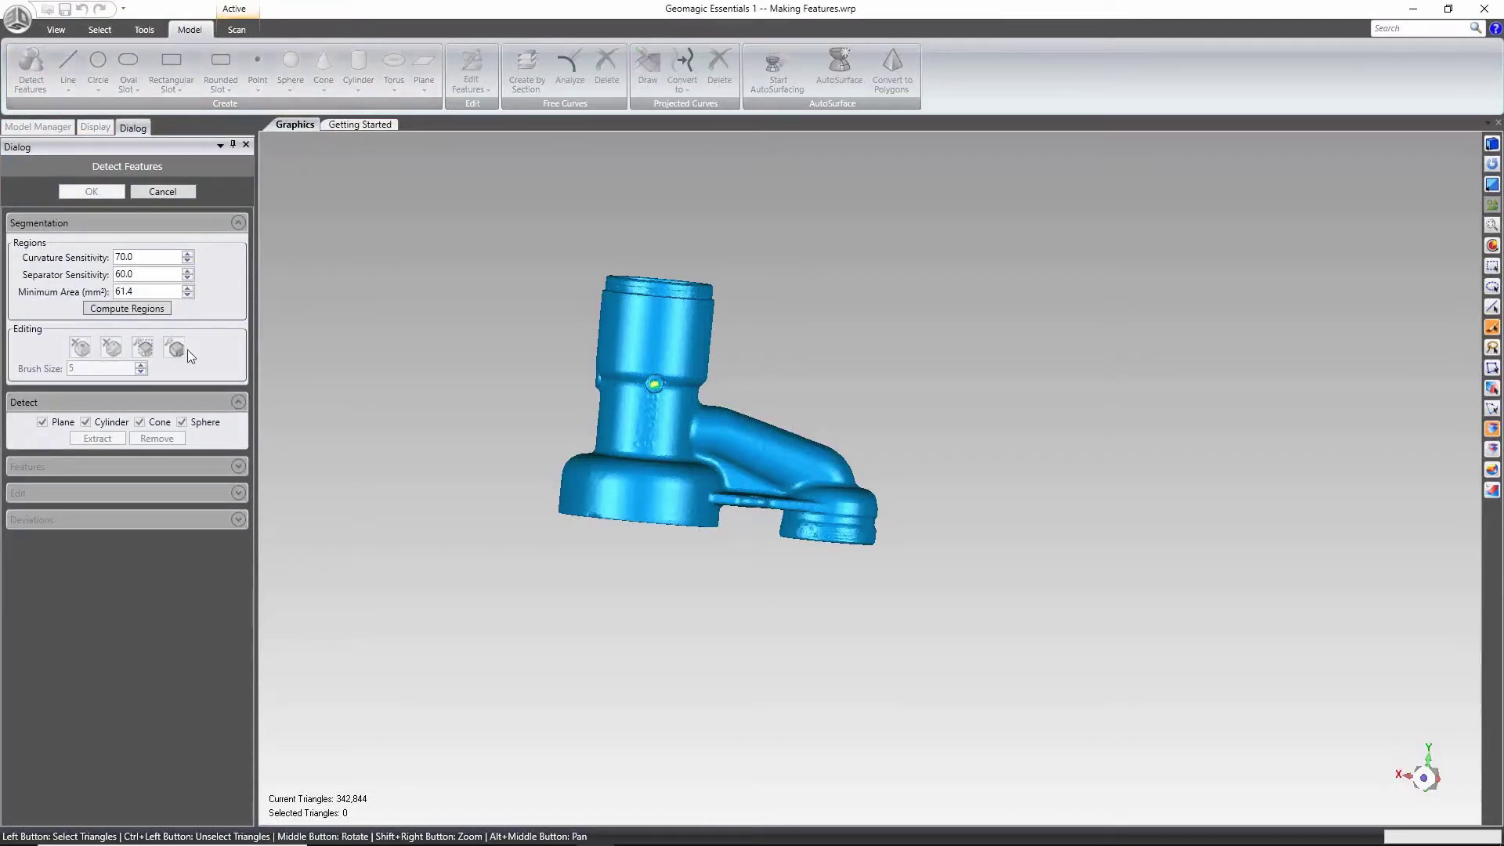
pyautogui.moveTo(807, 265); pyautogui.dragTo(769, 275, button='middle')
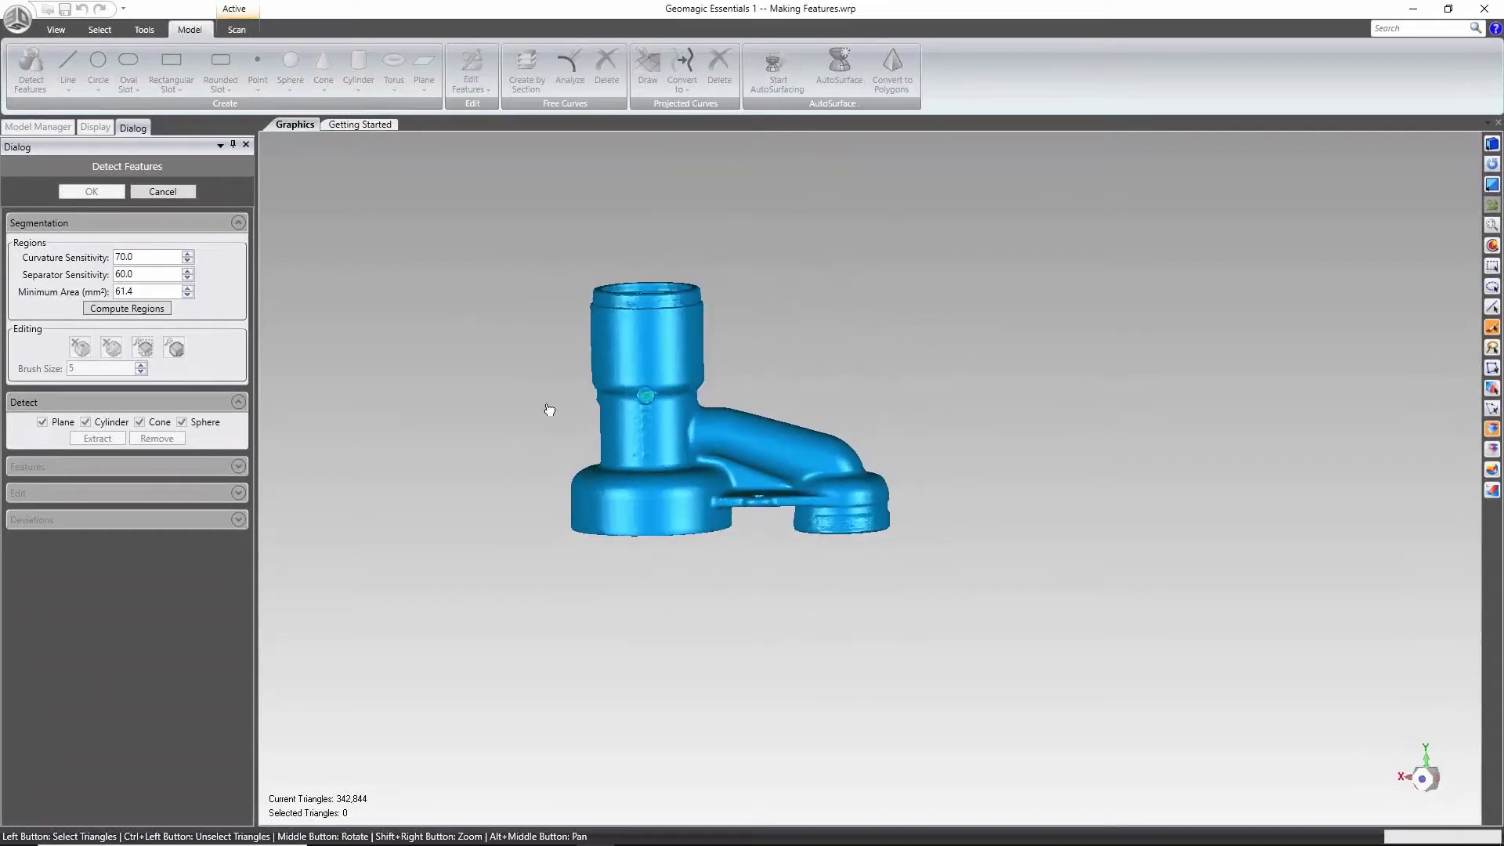
pyautogui.click(110, 310)
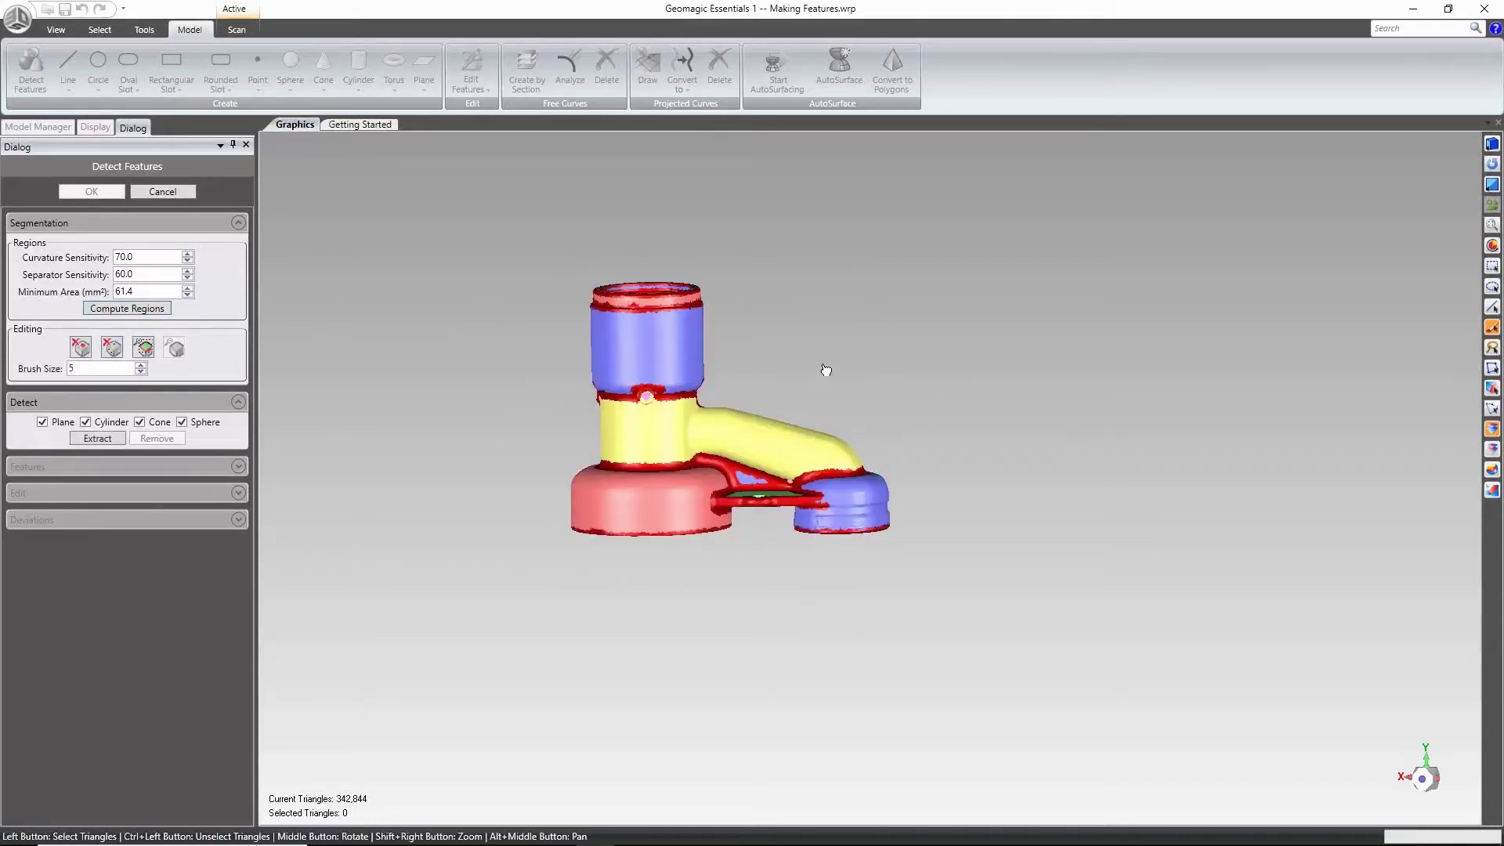
# Set the Curvature Sensitivity to 80 and recompute the mesh regions.
pyautogui.moveTo(913, 428); pyautogui.dragTo(631, 446, button='middle')
pyautogui.doubleClick(147, 257)
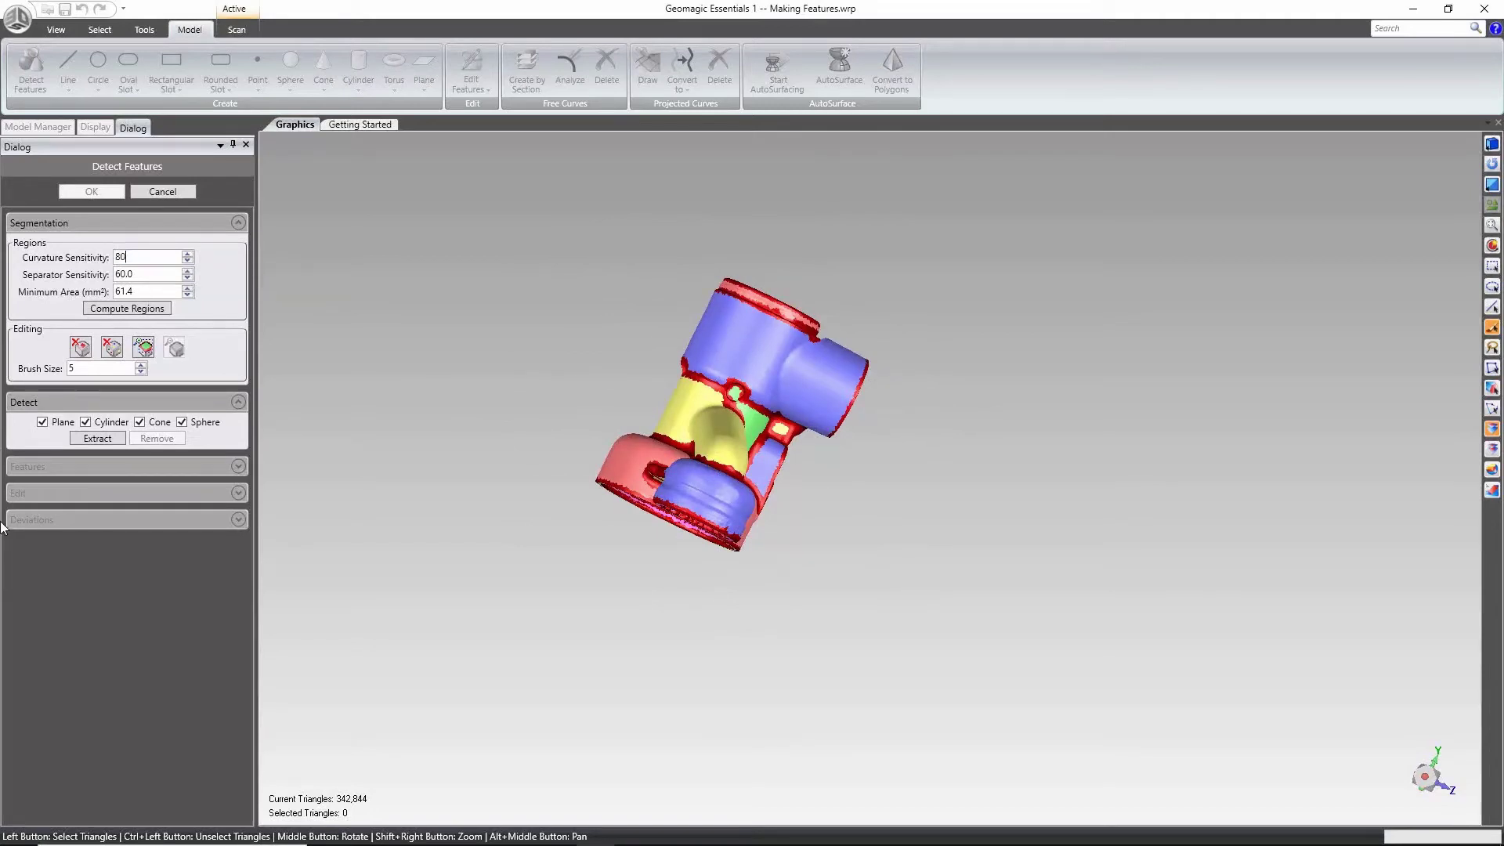
pyautogui.click(126, 308)
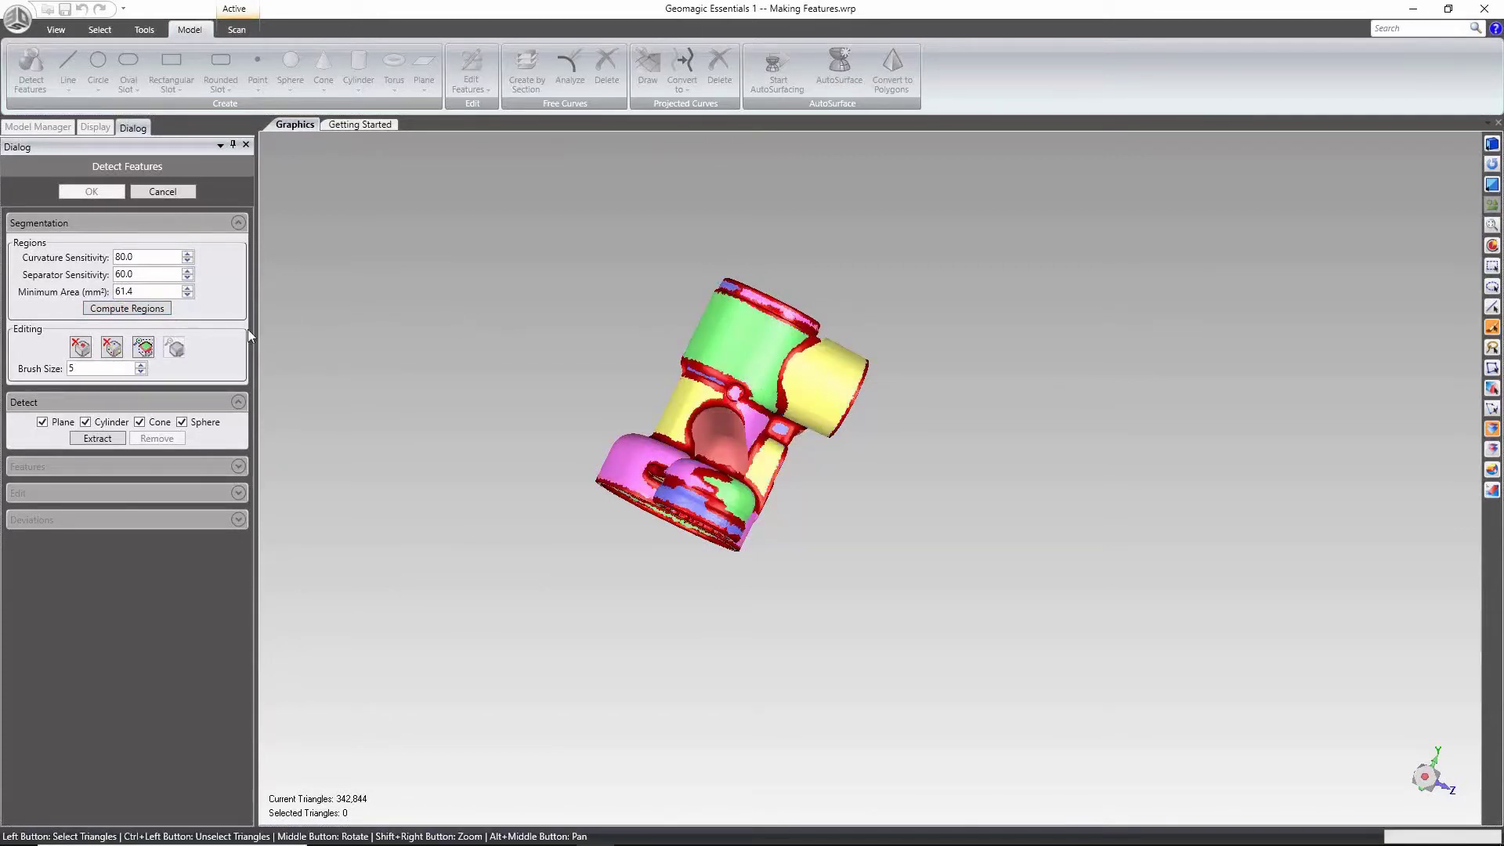
# Set the Curvature Sensitivity to 85 and recompute the mesh regions.
pyautogui.moveTo(954, 326); pyautogui.dragTo(891, 236, button='middle')
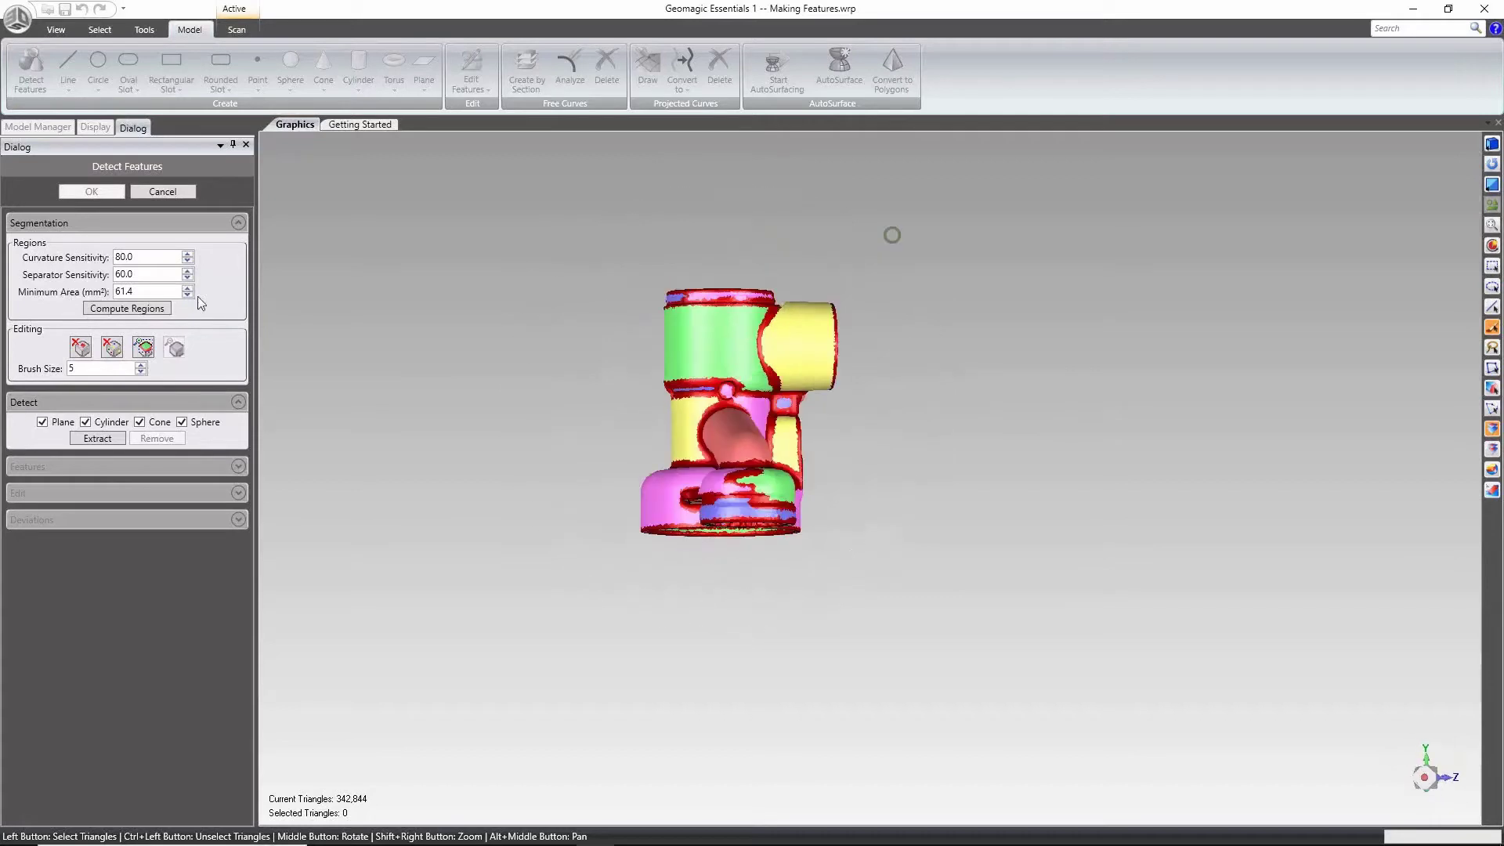
pyautogui.moveTo(157, 261); pyautogui.dragTo(1, 289)
pyautogui.click(151, 308)
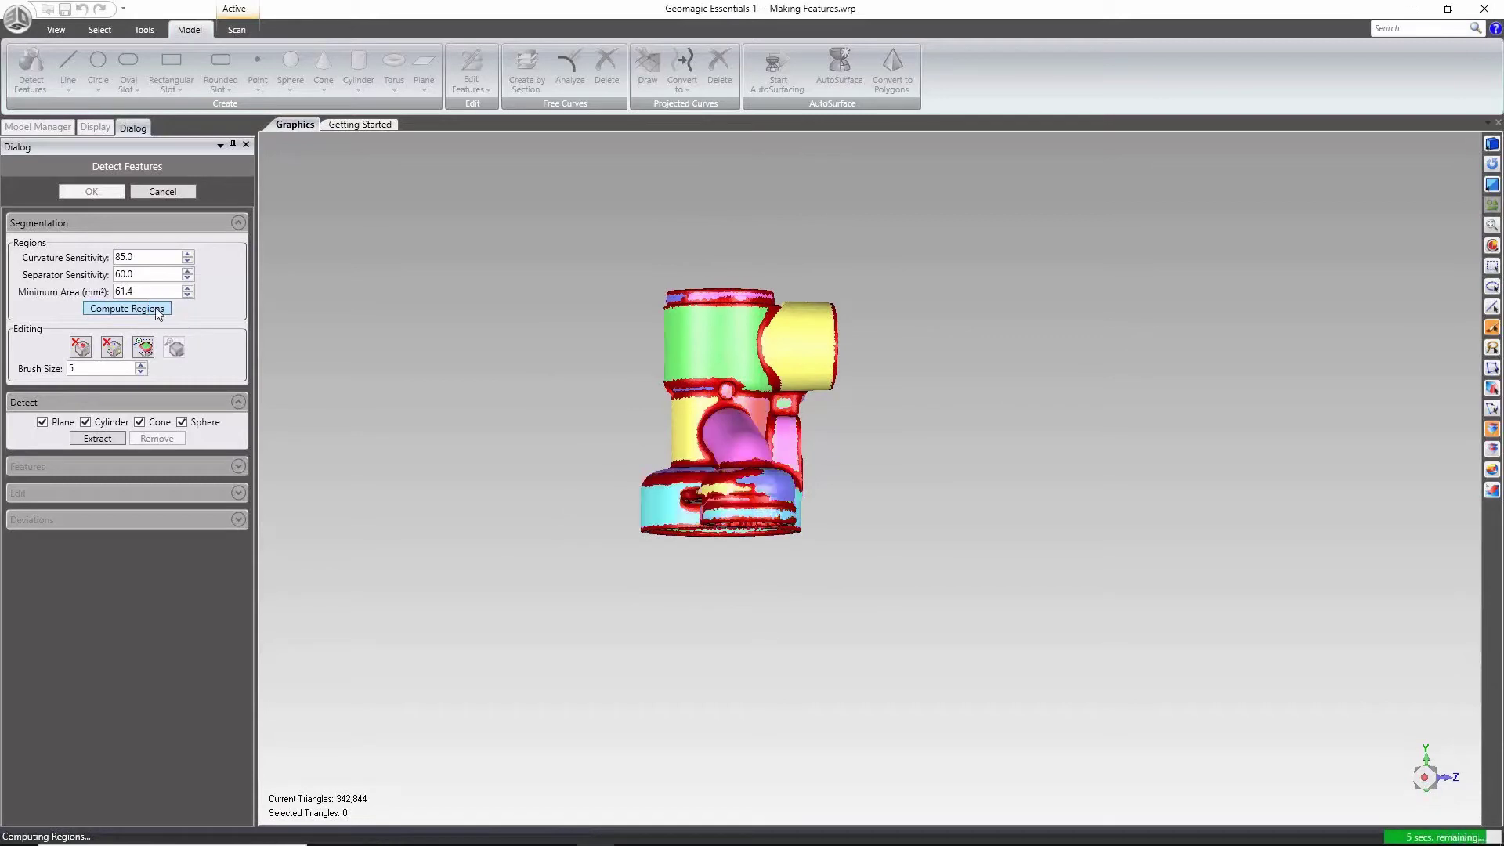
# Merge the two adjacent regions on the vertical neck just above the slanted pipe's junction.
pyautogui.moveTo(590, 287); pyautogui.dragTo(615, 547, button='middle')
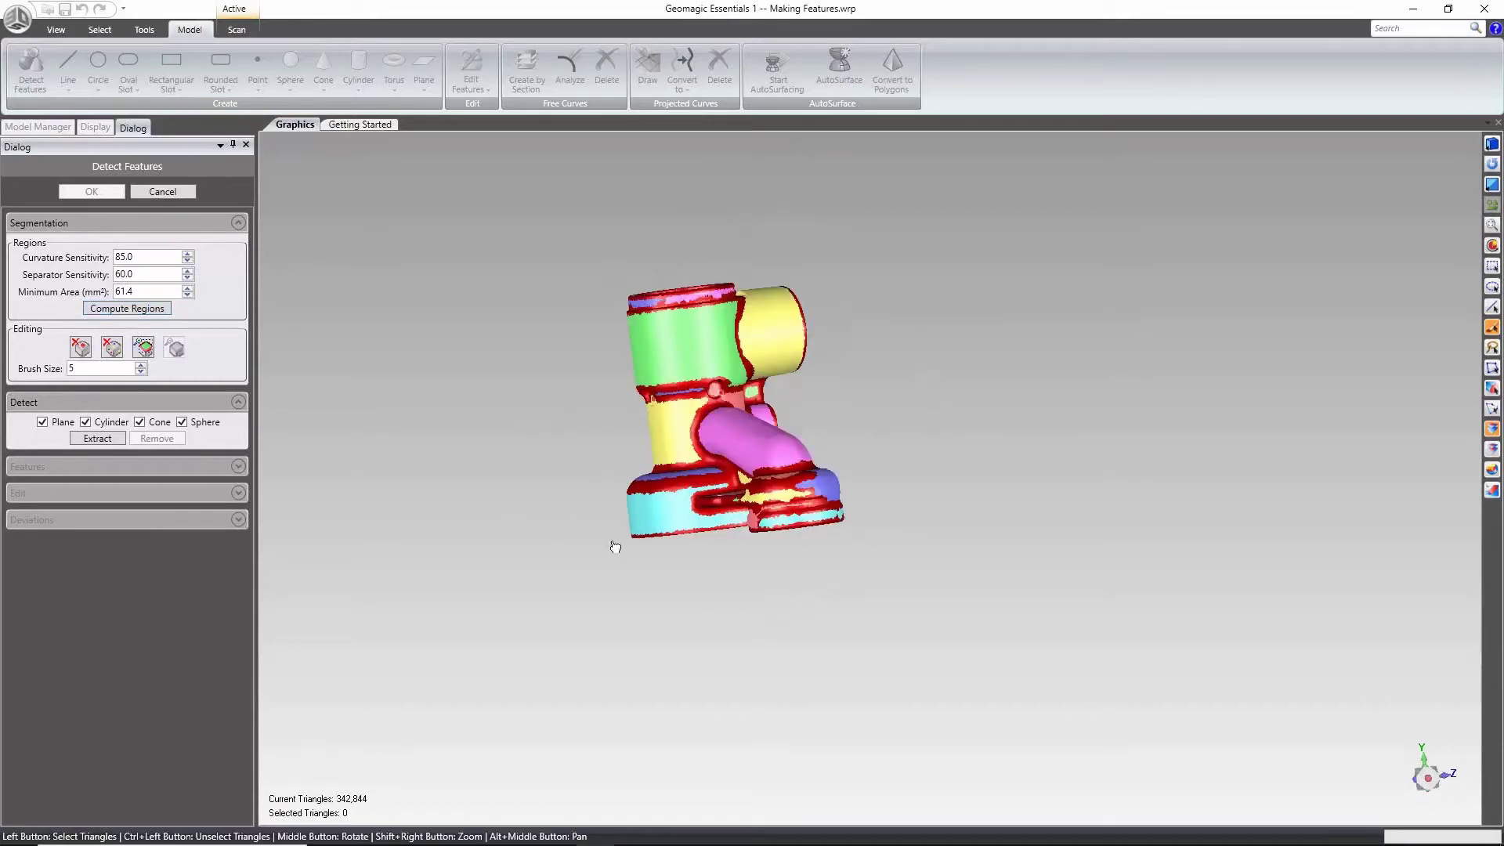
pyautogui.scroll(5, 731, 384)
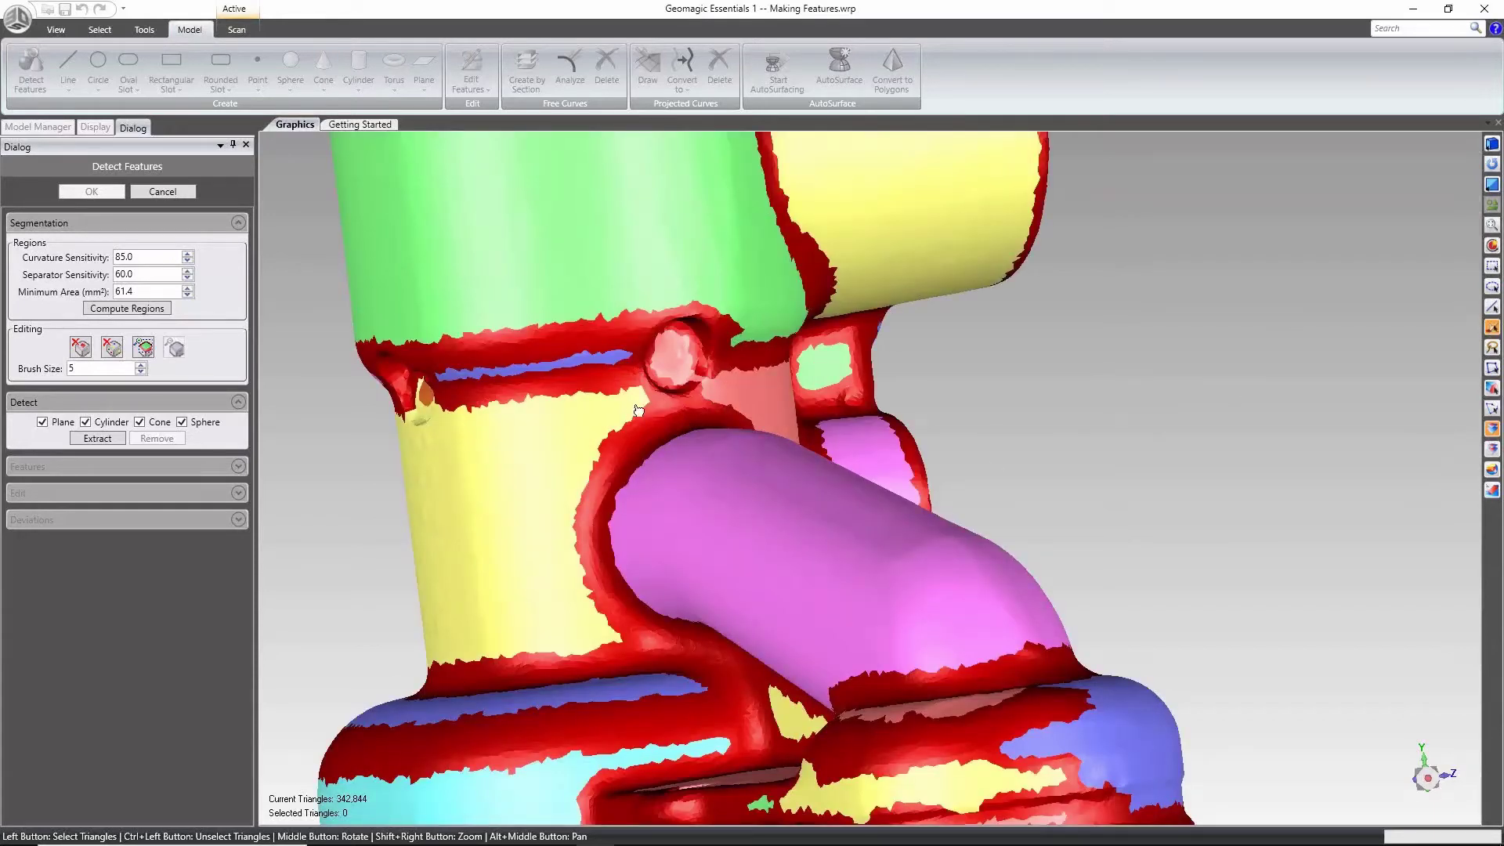
pyautogui.moveTo(642, 402); pyautogui.dragTo(713, 394)
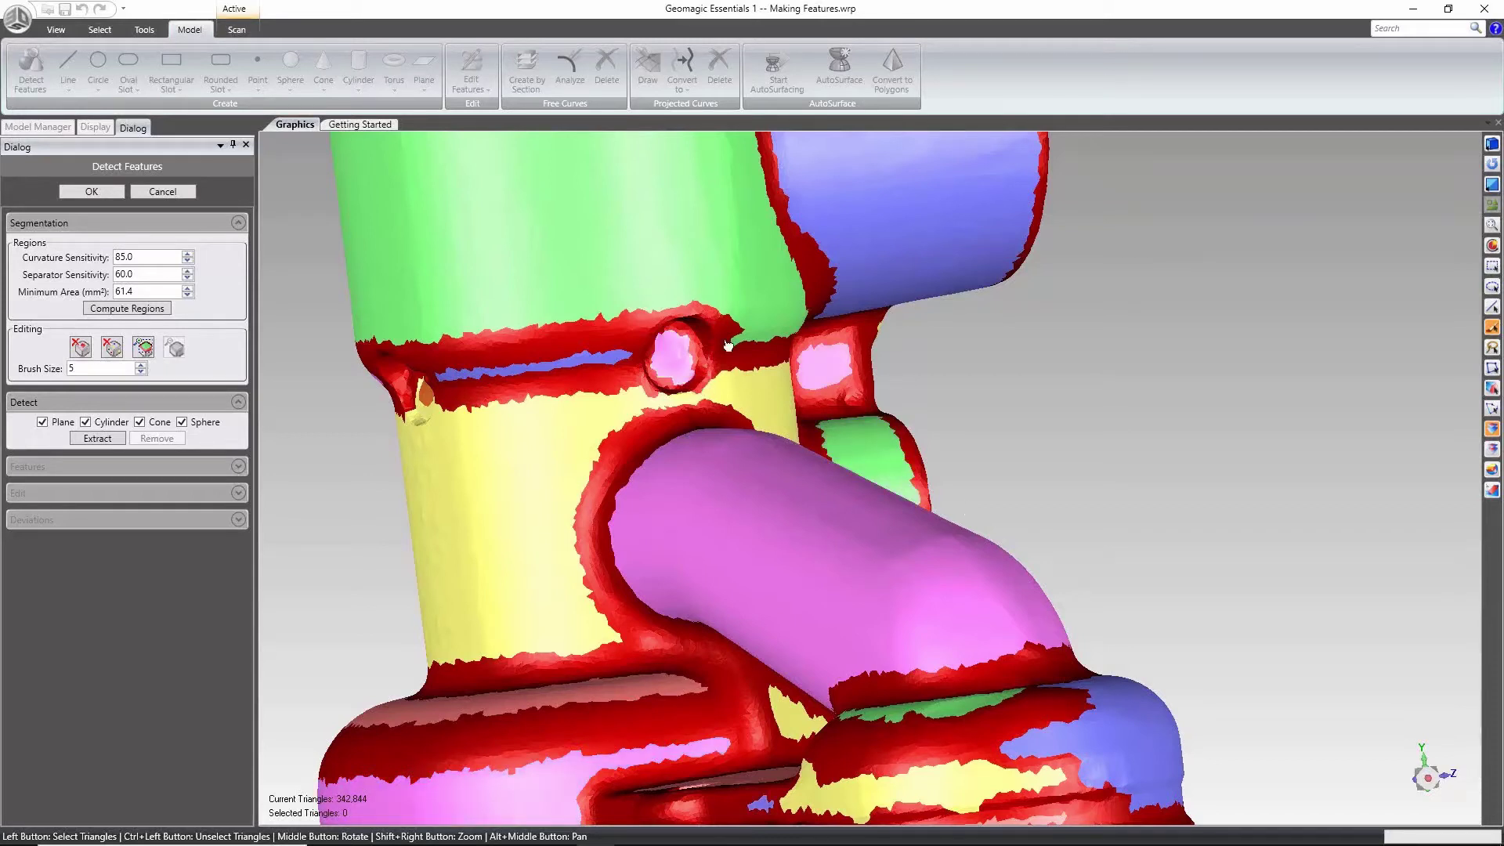
# Merge the separate regions around the upper rim of the vertical tube.
pyautogui.moveTo(407, 424); pyautogui.dragTo(674, 379, button='middle')
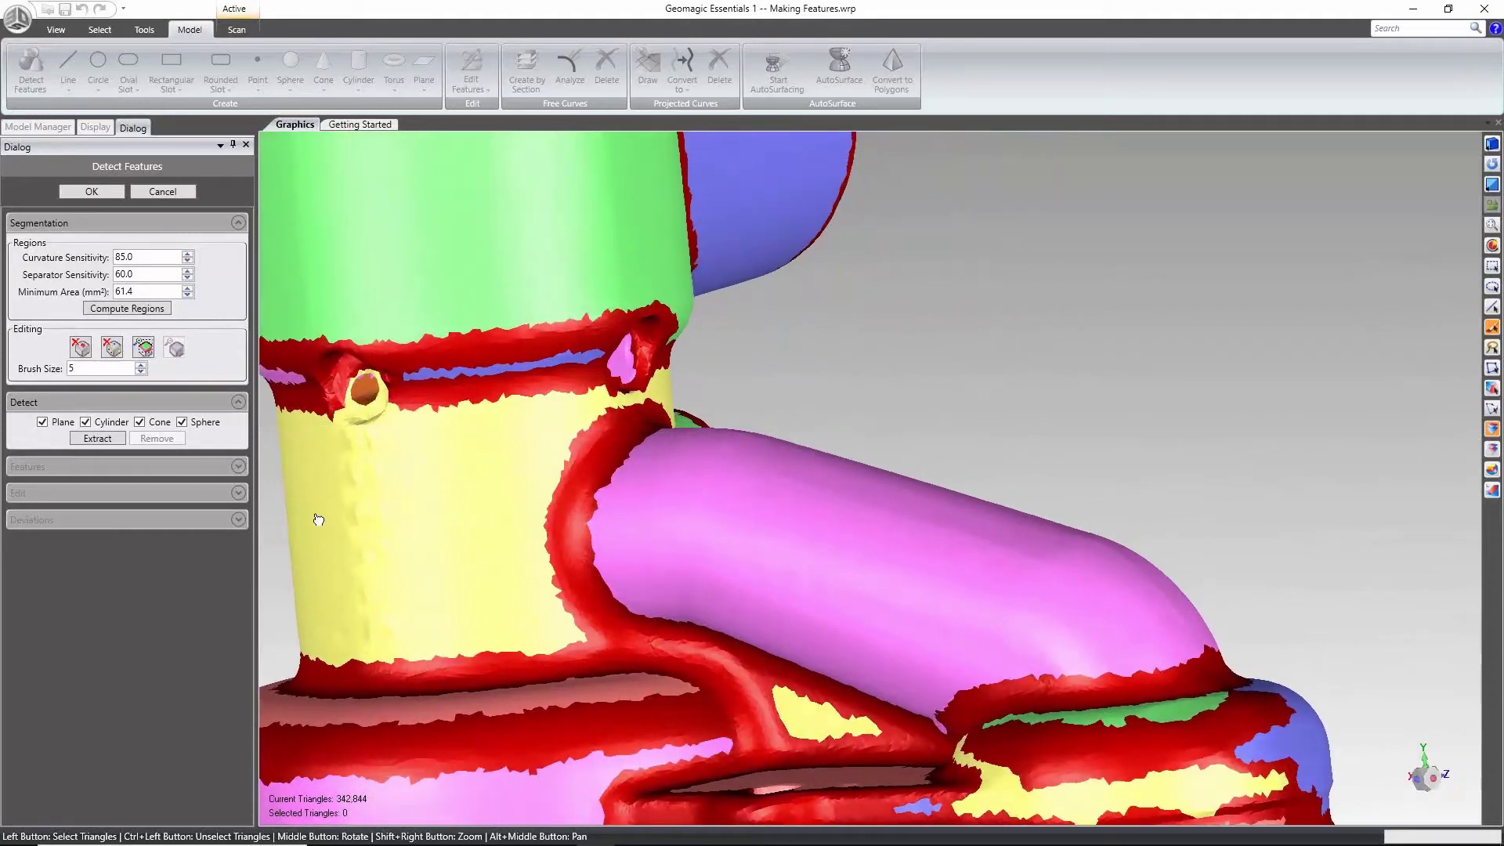
pyautogui.scroll(-4, 631, 534)
pyautogui.moveTo(639, 500); pyautogui.dragTo(901, 480, button='middle')
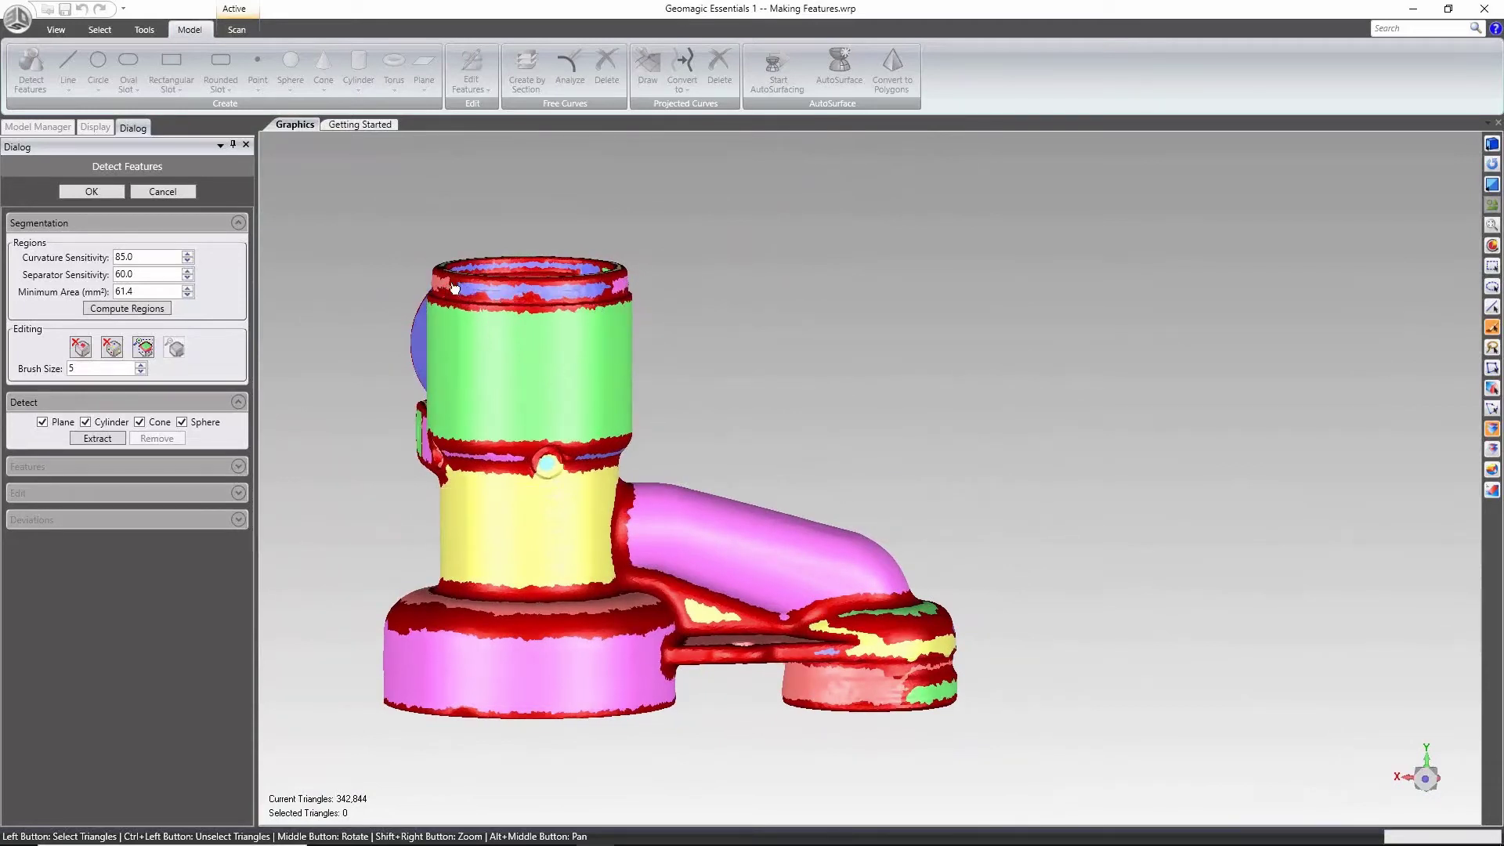
pyautogui.moveTo(445, 282); pyautogui.dragTo(461, 288)
pyautogui.click(492, 336)
pyautogui.moveTo(552, 608)
pyautogui.mouseDown(button='middle')
pyautogui.moveTo(843, 298)
pyautogui.moveTo(729, 454)
pyautogui.moveTo(851, 724)
pyautogui.moveTo(312, 574)
pyautogui.mouseUp(button='middle')
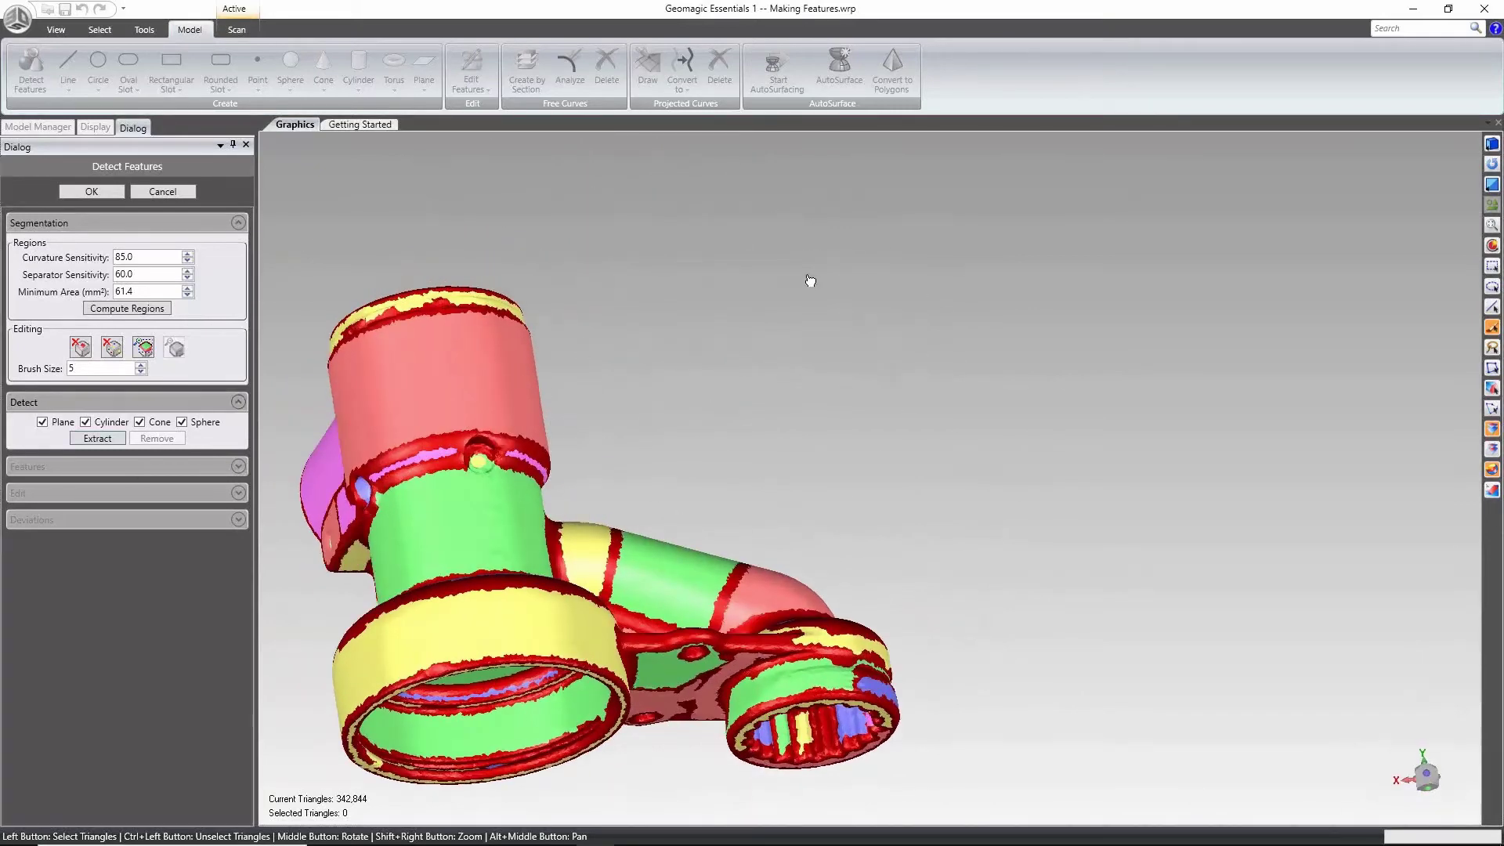
# Exclude cones and spheres from detection, extract only plane and cylinder features, and accept them.
pyautogui.scroll(2, 812, 278)
pyautogui.scroll(-5, 697, 318)
pyautogui.moveTo(728, 347)
pyautogui.mouseDown(button='middle')
pyautogui.moveTo(682, 430)
pyautogui.moveTo(768, 322)
pyautogui.moveTo(737, 352)
pyautogui.mouseUp(button='middle')
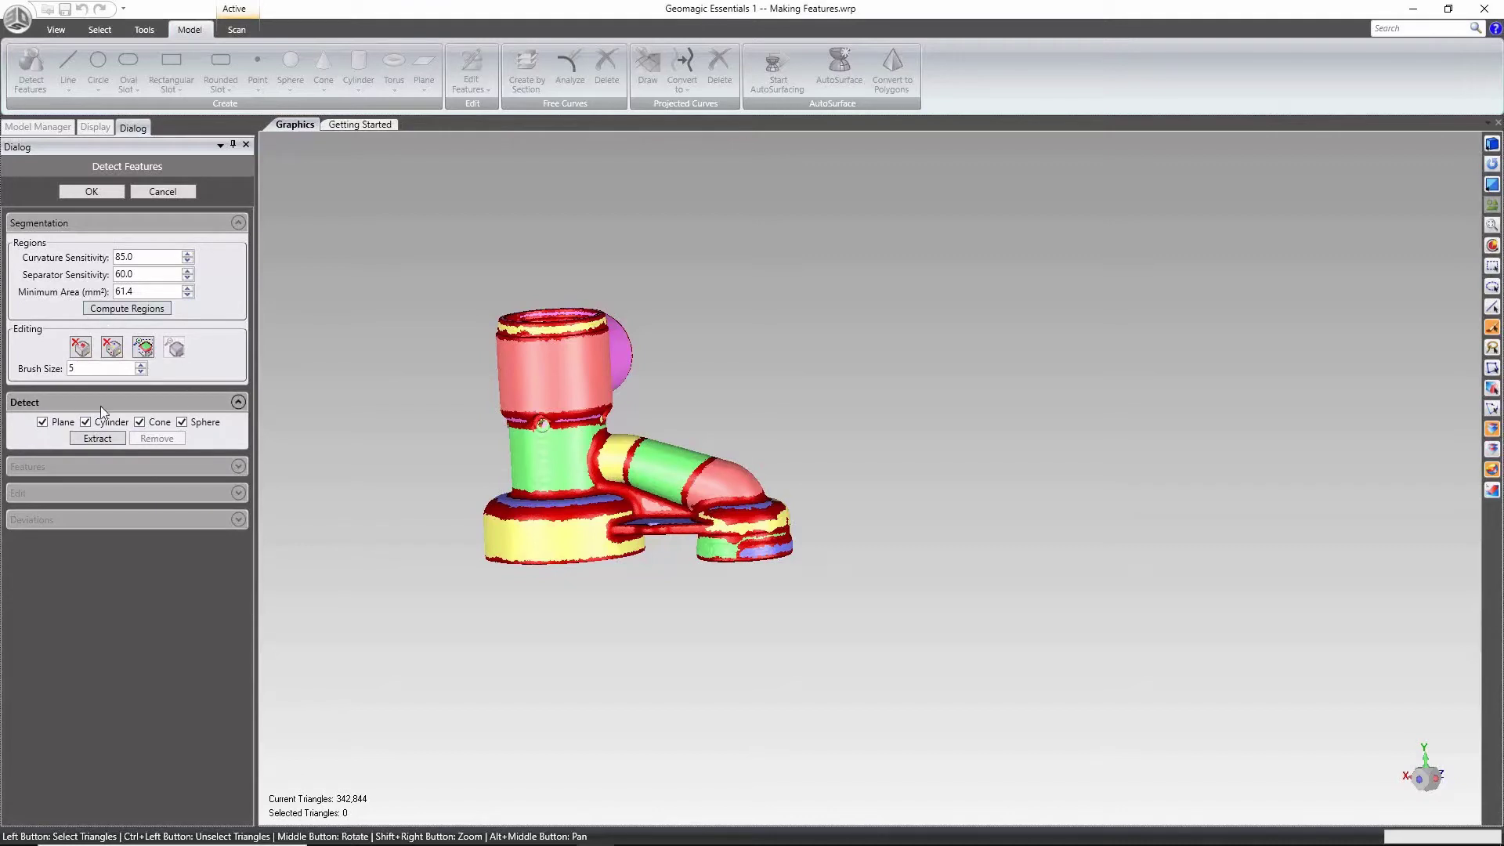
pyautogui.click(139, 421)
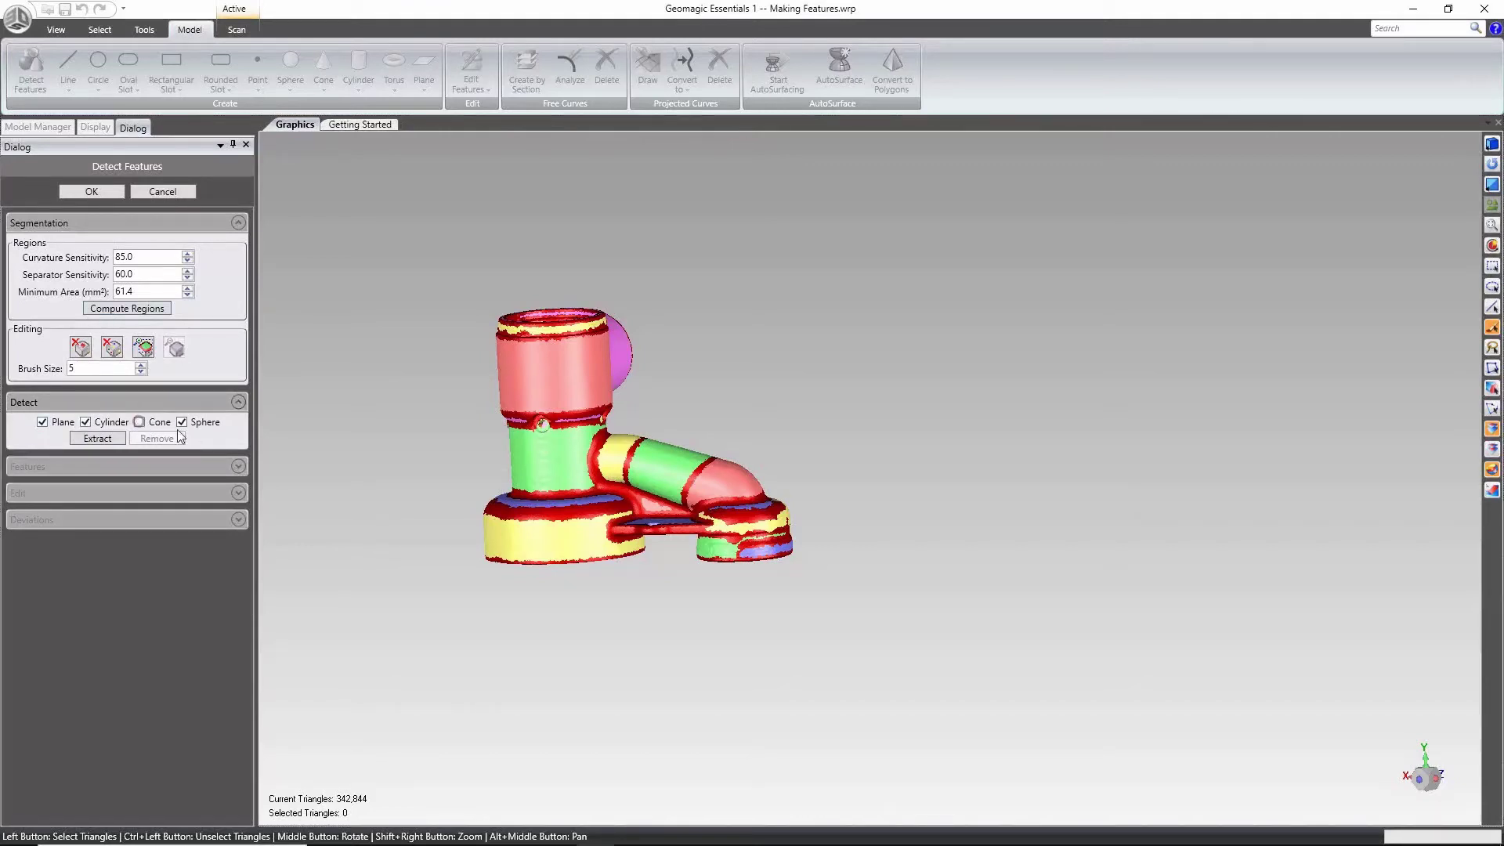
pyautogui.click(181, 421)
pyautogui.click(73, 436)
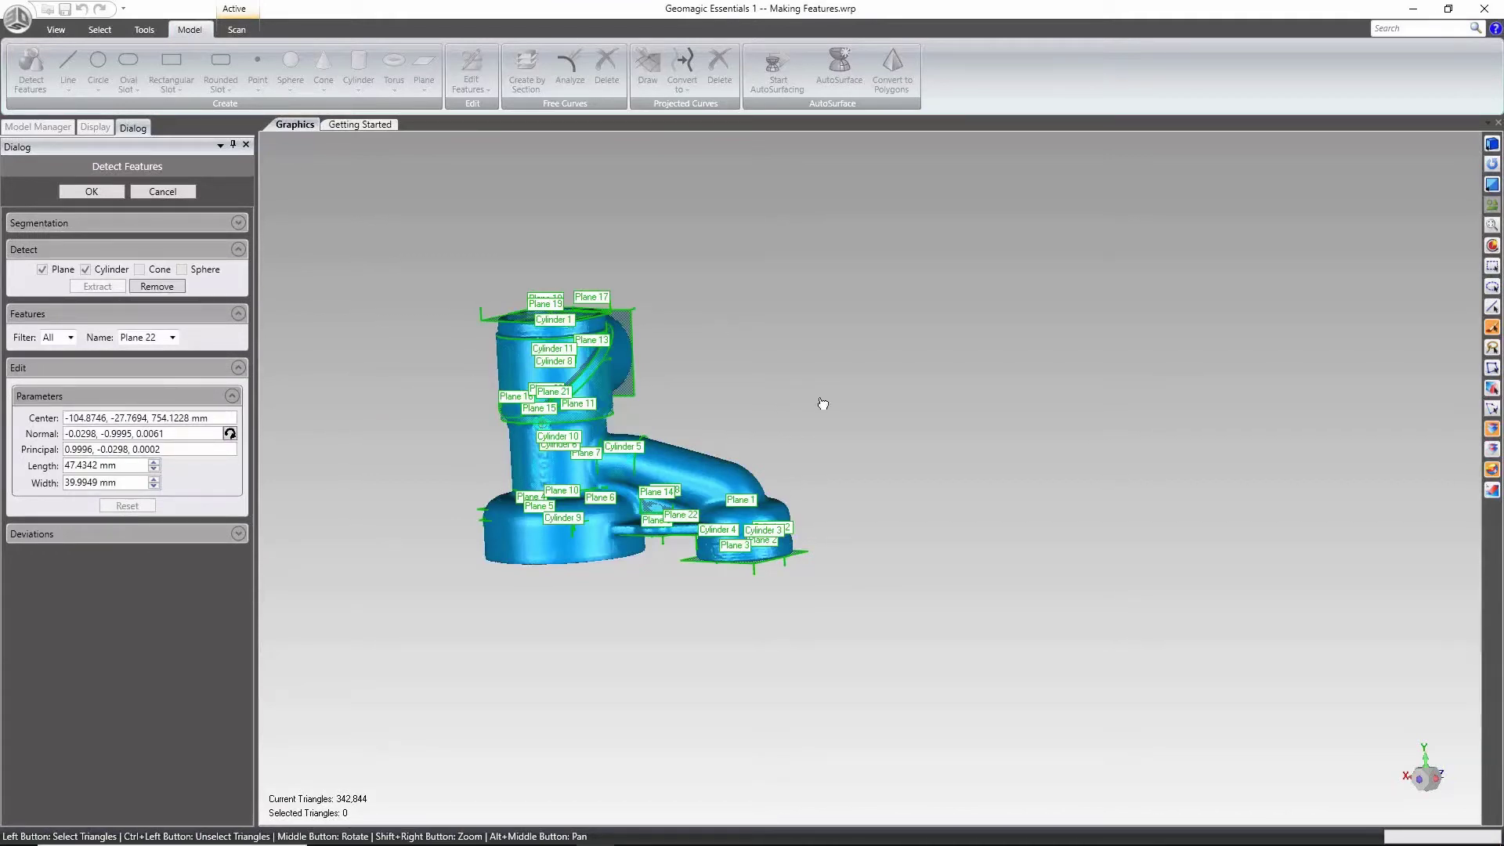
pyautogui.moveTo(638, 578); pyautogui.dragTo(580, 368, button='middle')
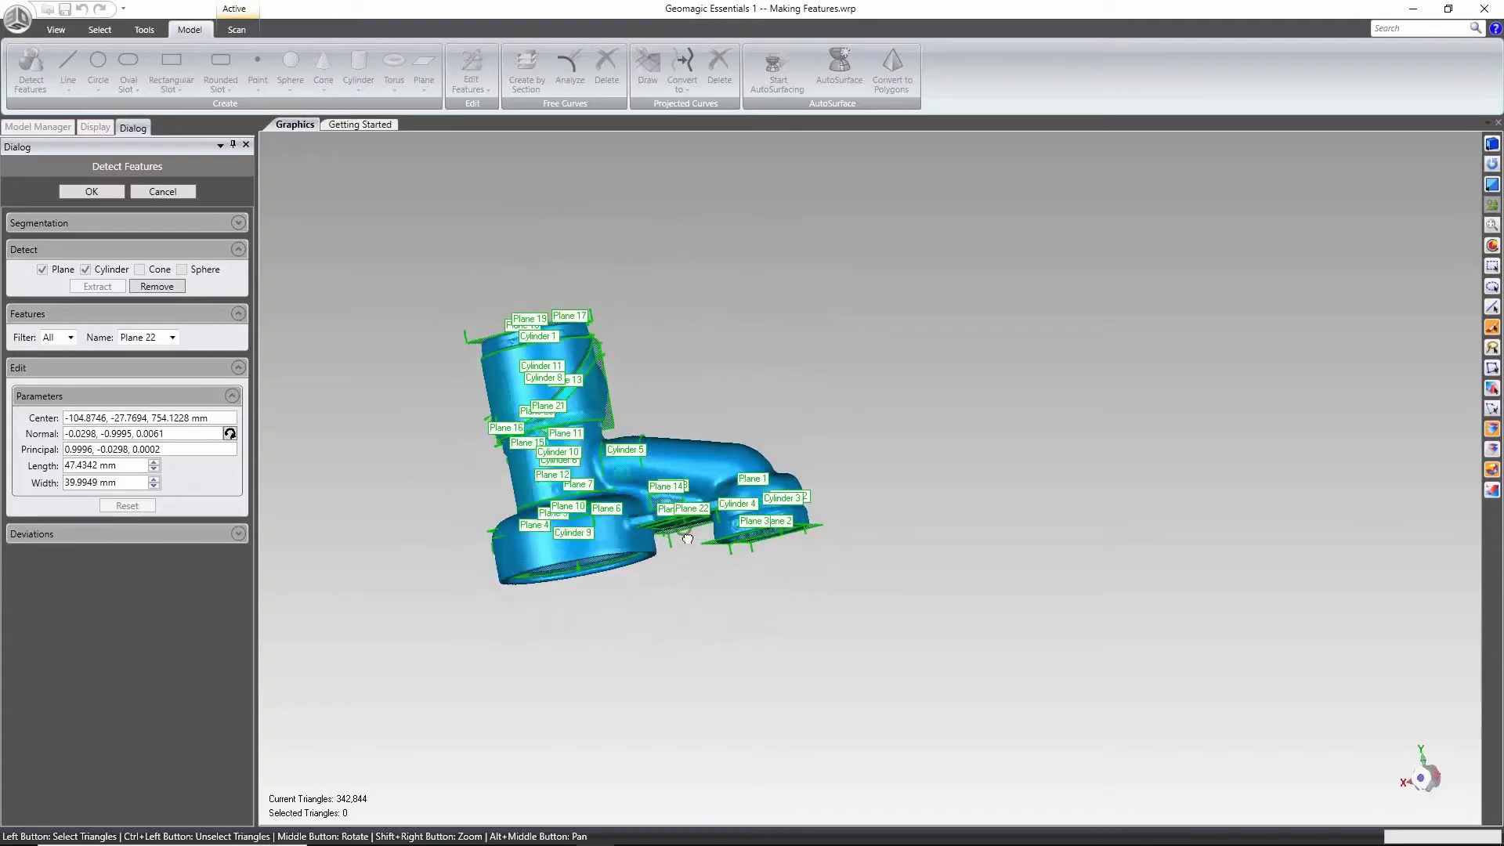
pyautogui.click(93, 190)
# Hide all detected features of the Essentials Mesh.
pyautogui.moveTo(754, 301); pyautogui.dragTo(736, 377, button='middle')
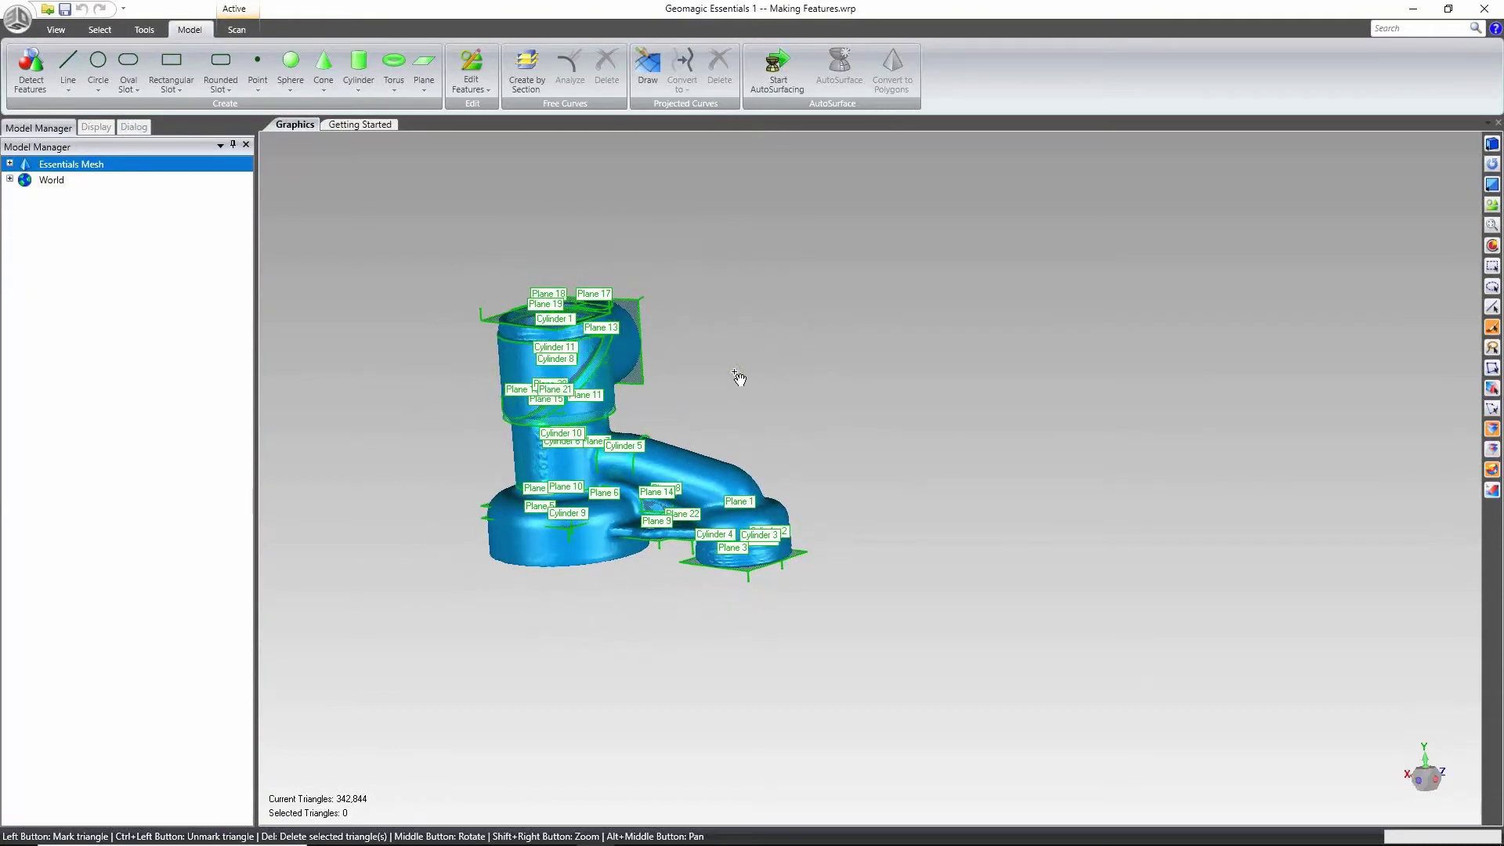
pyautogui.click(11, 163)
pyautogui.click(25, 179)
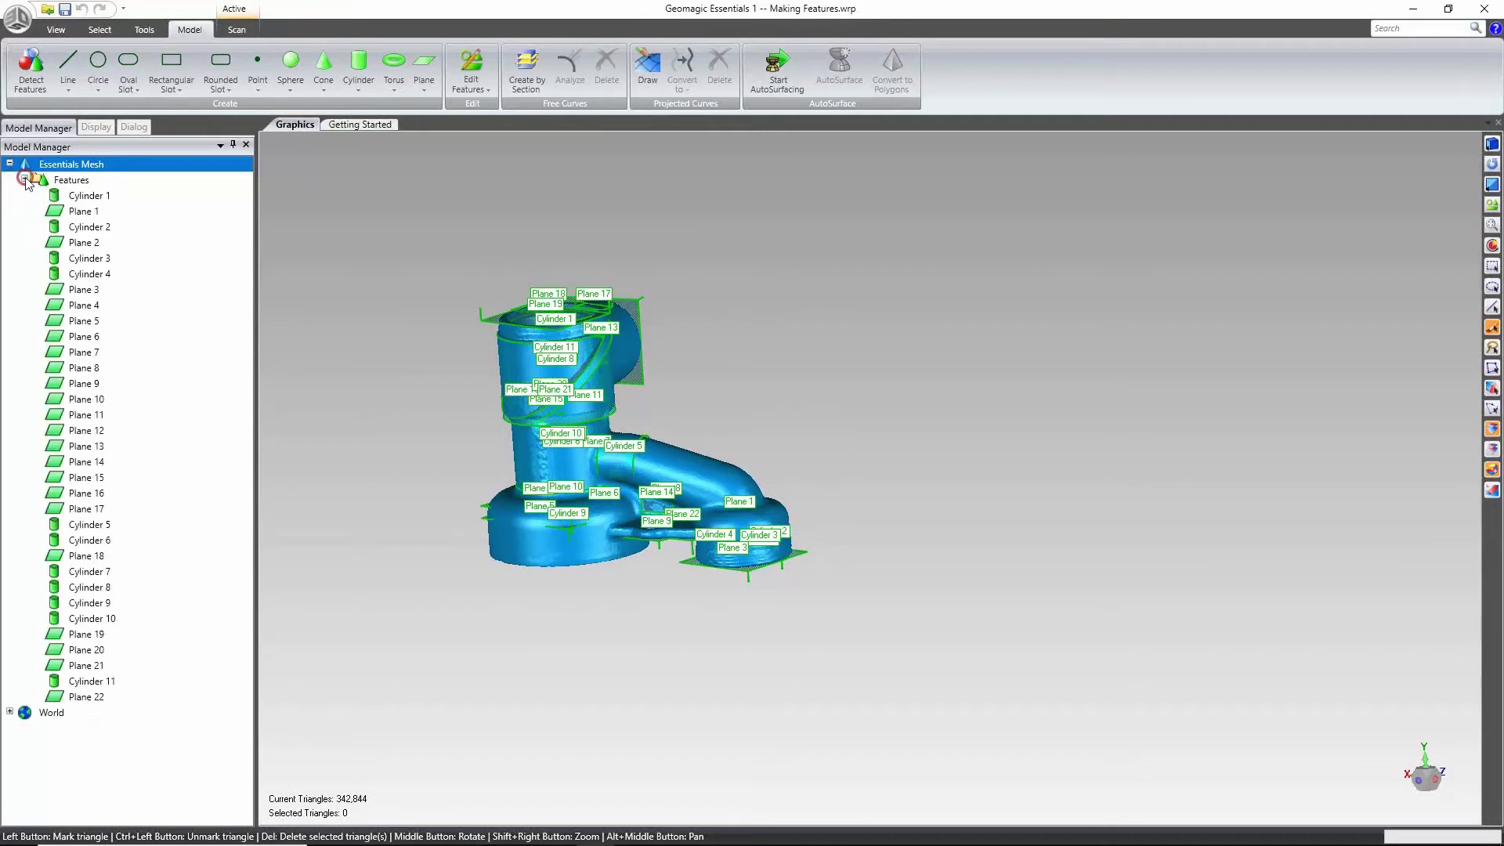
pyautogui.rightClick(65, 183)
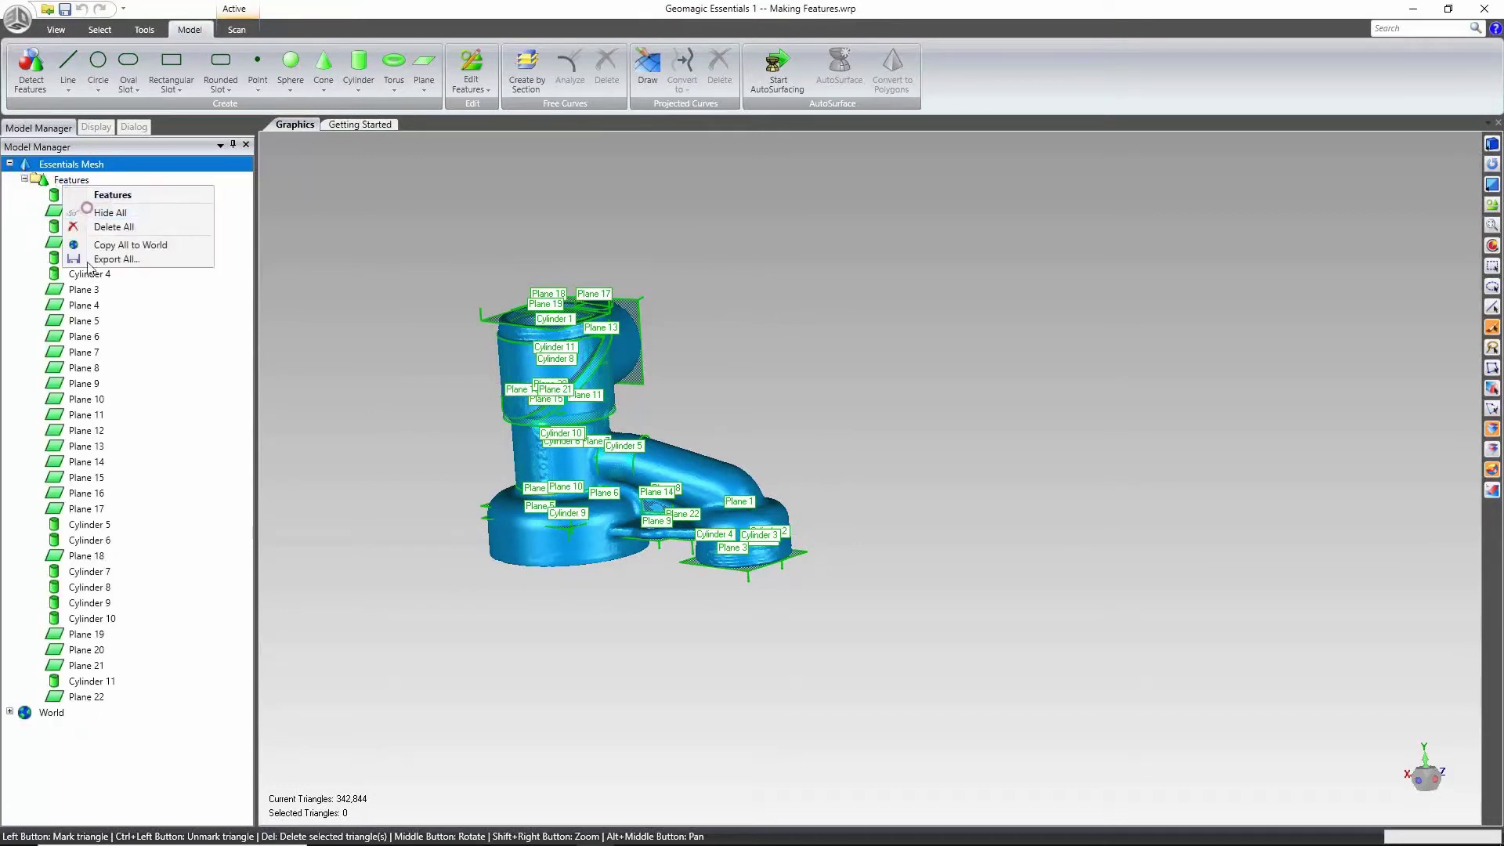
pyautogui.click(110, 213)
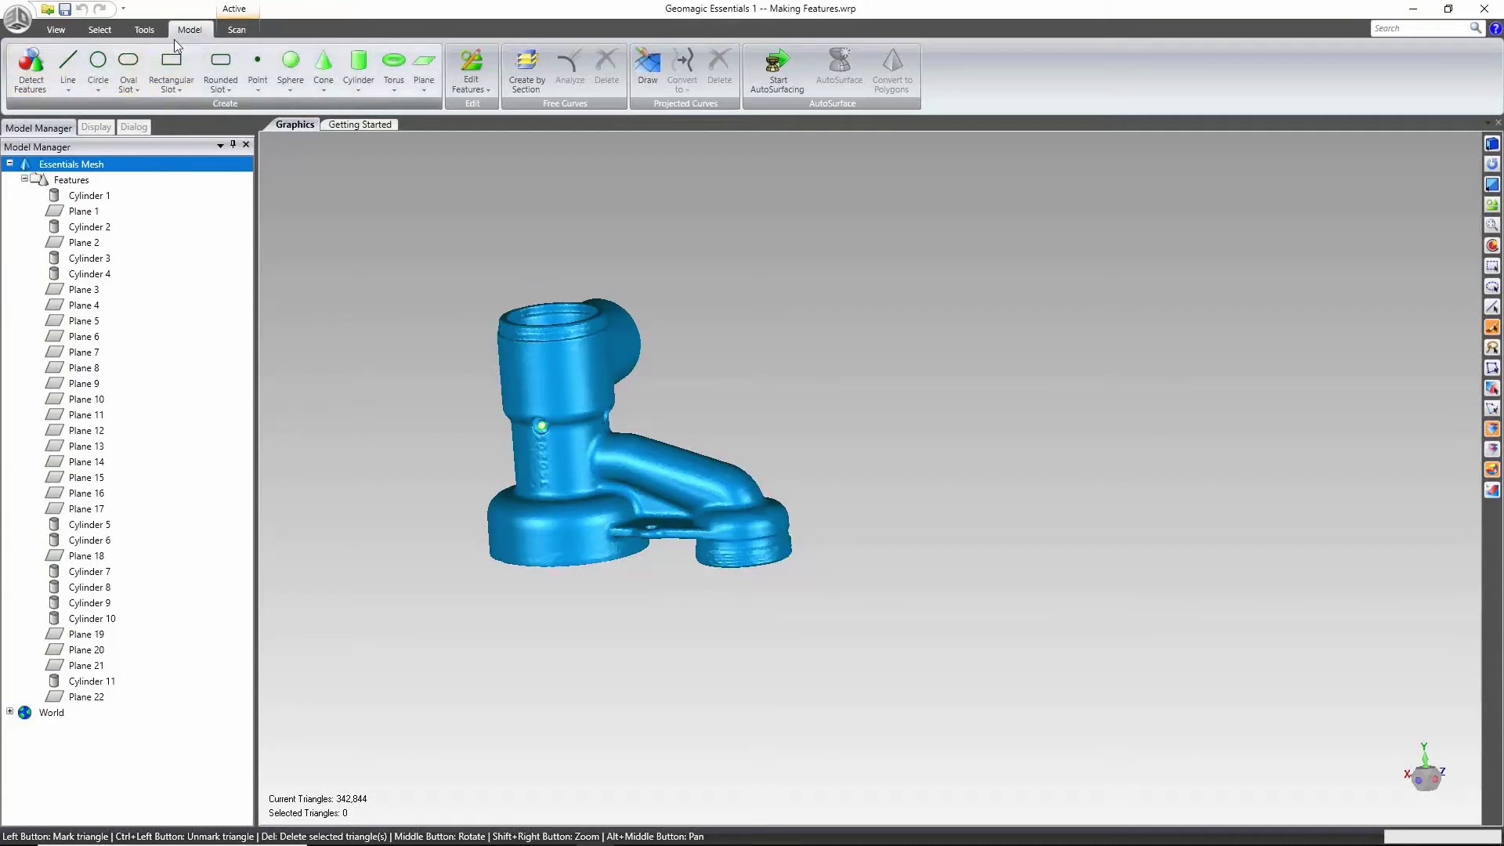
# Create a best-fit plane on the large base's bottom ring face from four brushed patches spaced around it.
pyautogui.click(424, 74)
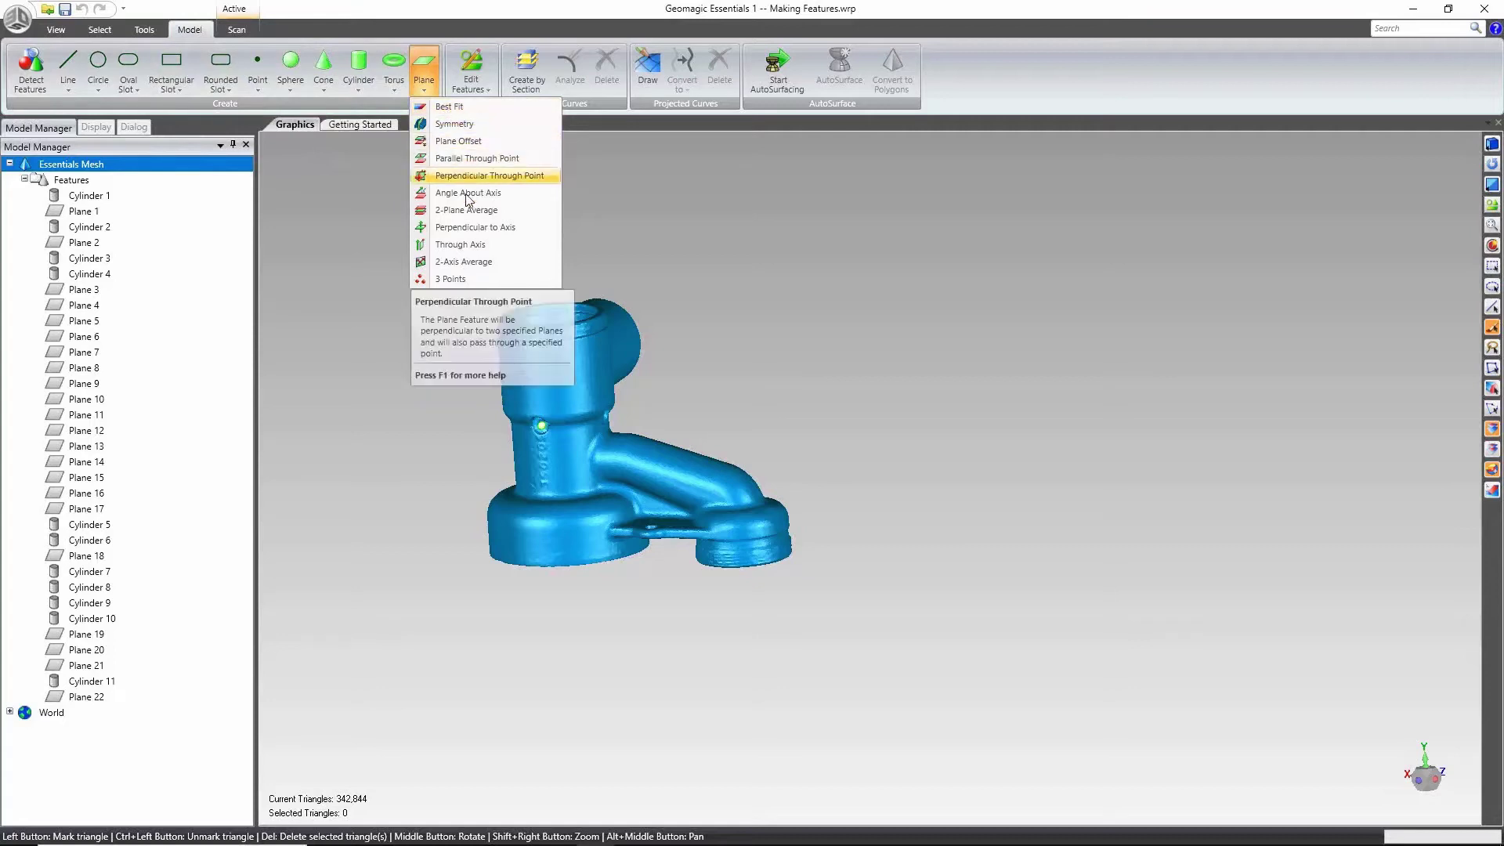
pyautogui.click(462, 107)
pyautogui.moveTo(533, 706); pyautogui.dragTo(604, 346, button='middle')
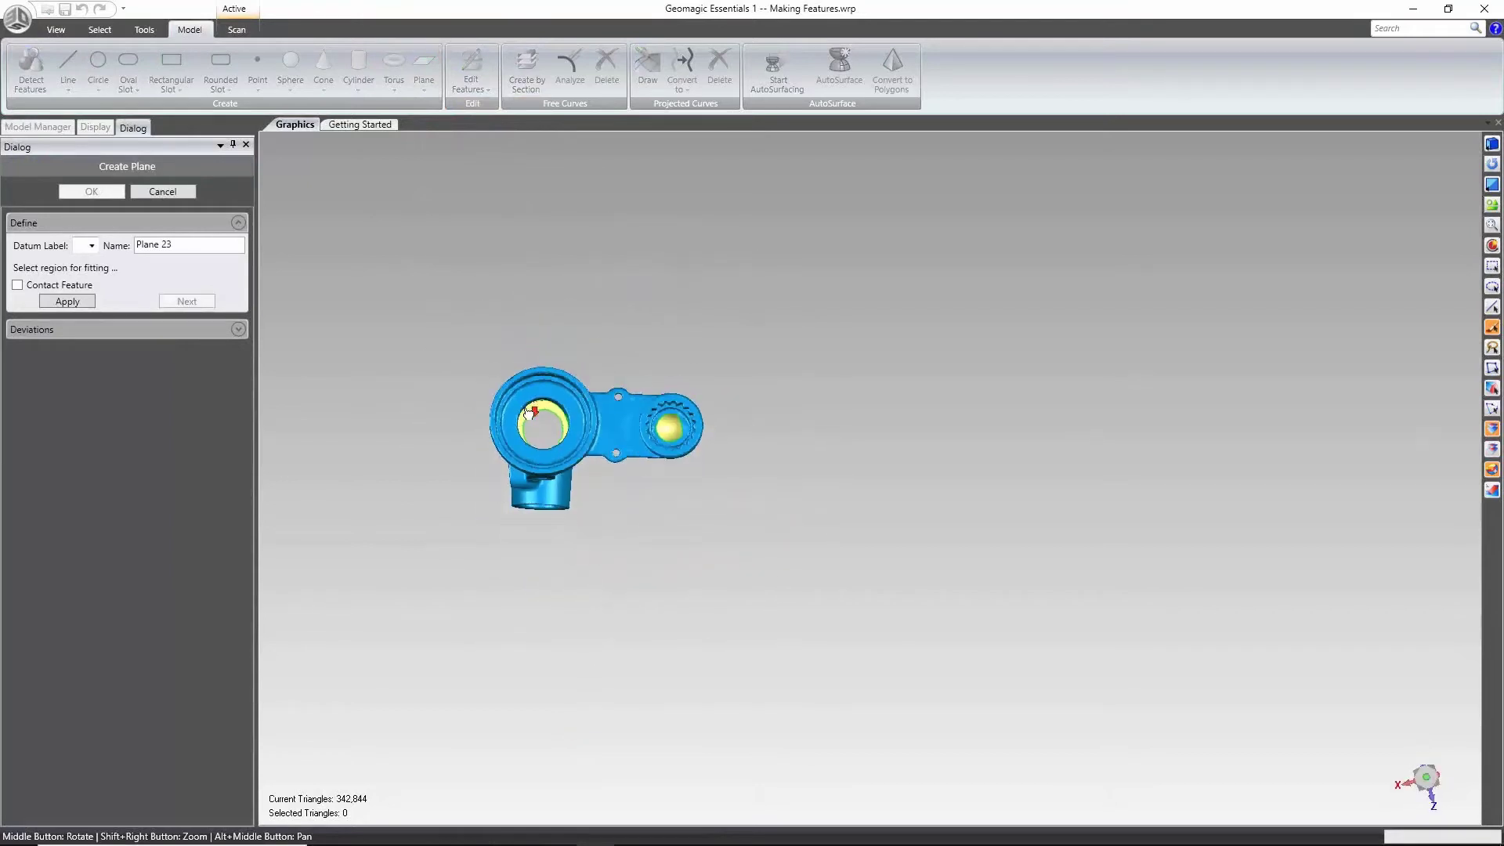
pyautogui.scroll(10, 530, 413)
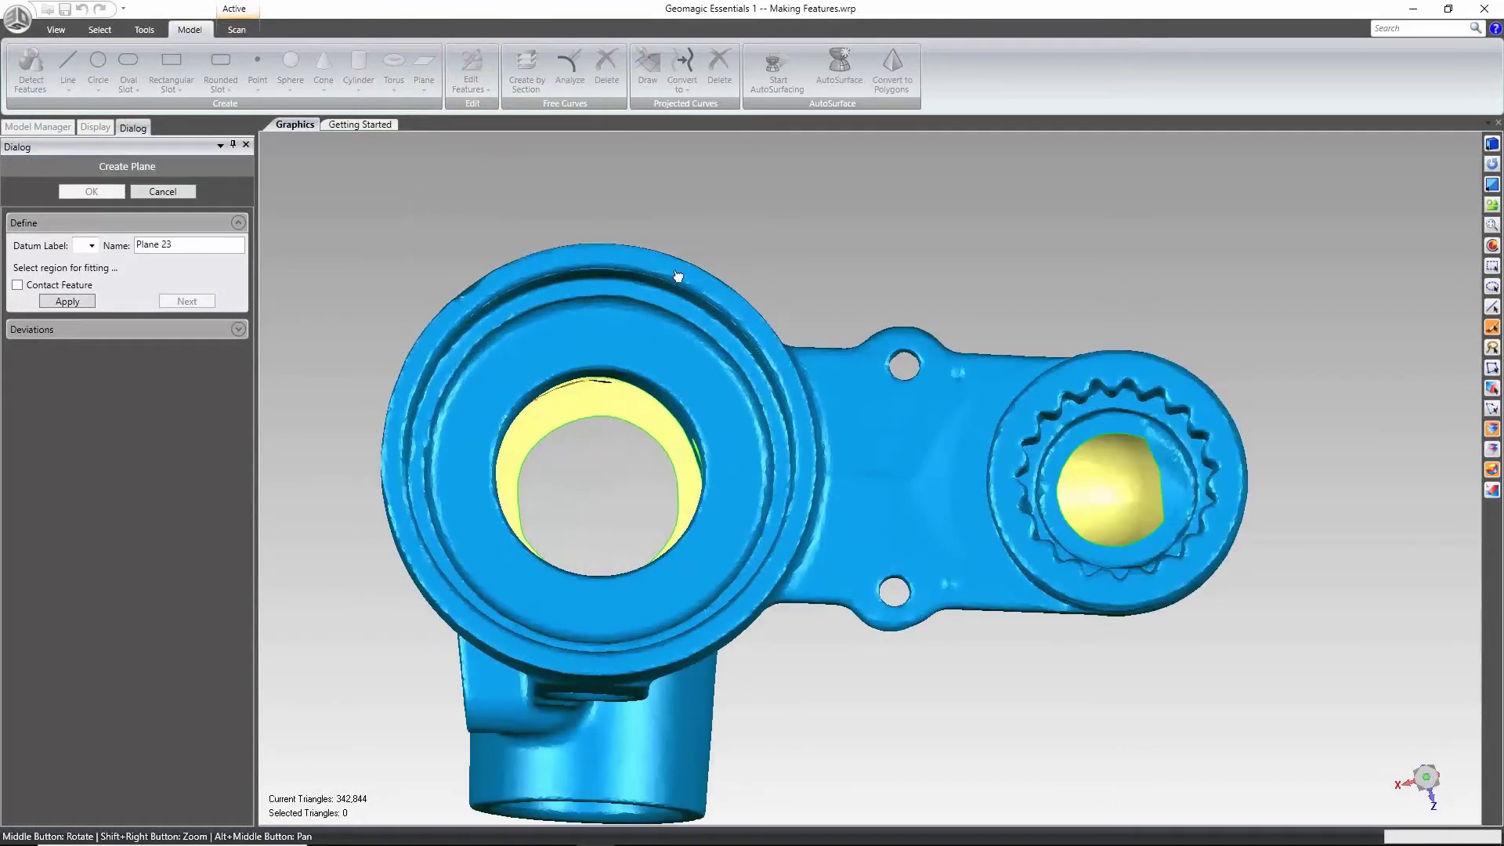
pyautogui.moveTo(672, 267); pyautogui.dragTo(617, 257)
pyautogui.moveTo(397, 475); pyautogui.dragTo(402, 524)
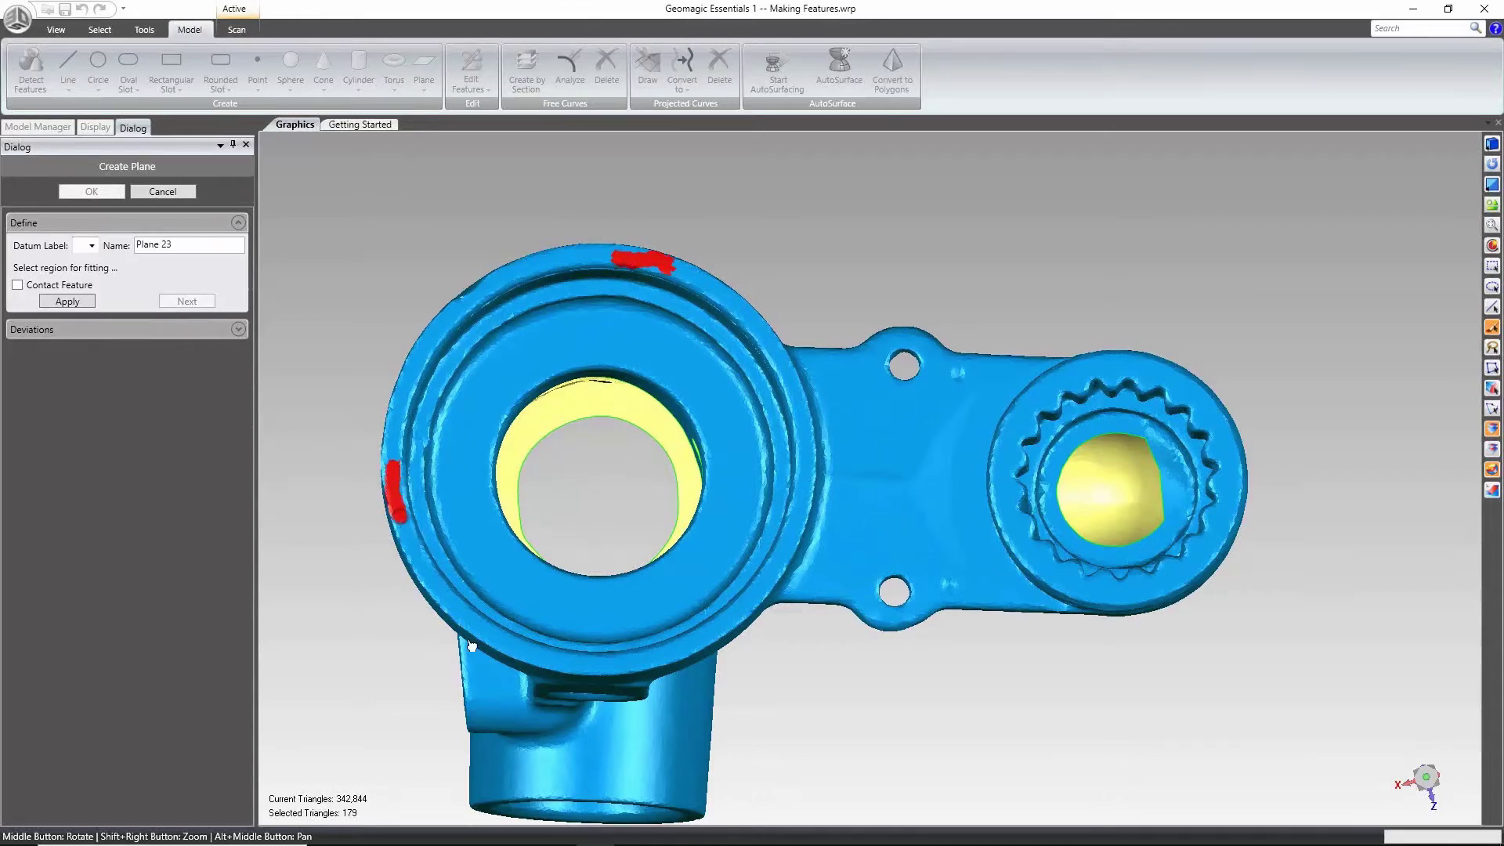
pyautogui.moveTo(553, 664); pyautogui.dragTo(607, 663)
pyautogui.moveTo(807, 519); pyautogui.dragTo(808, 468)
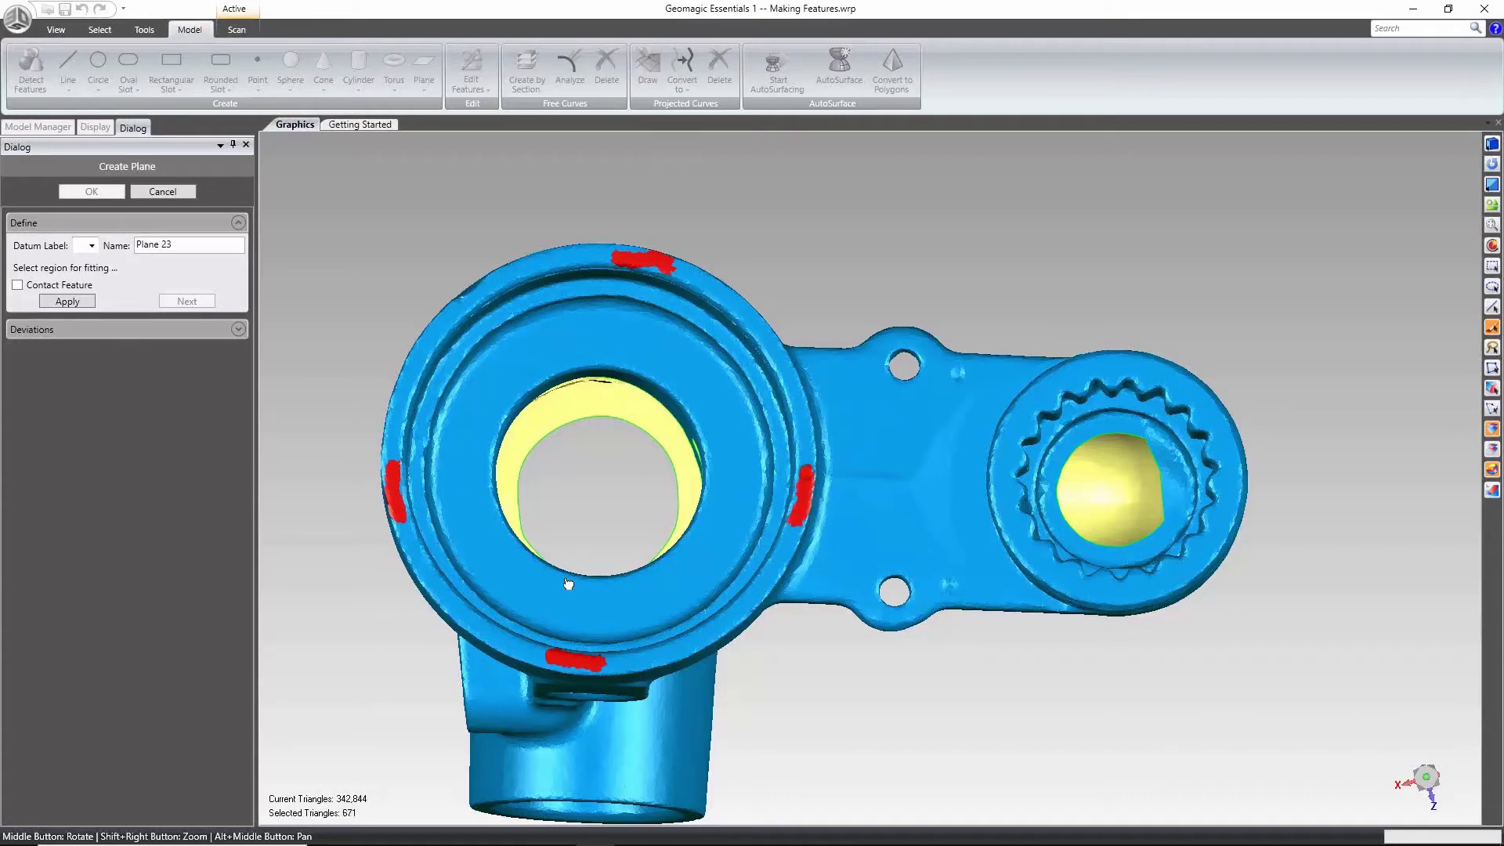
pyautogui.click(66, 302)
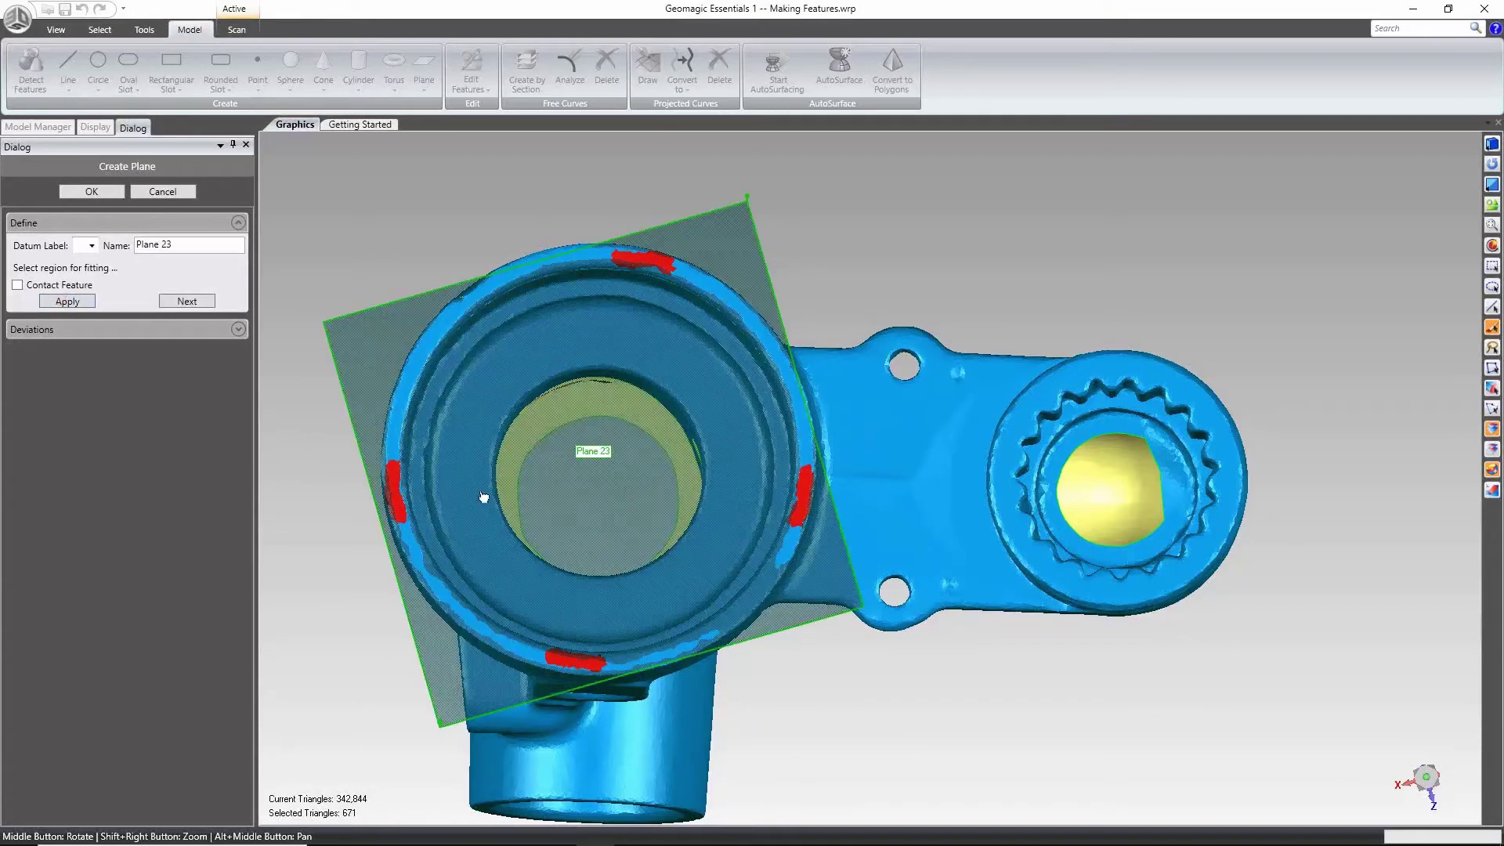
pyautogui.moveTo(899, 284); pyautogui.dragTo(943, 222, button='middle')
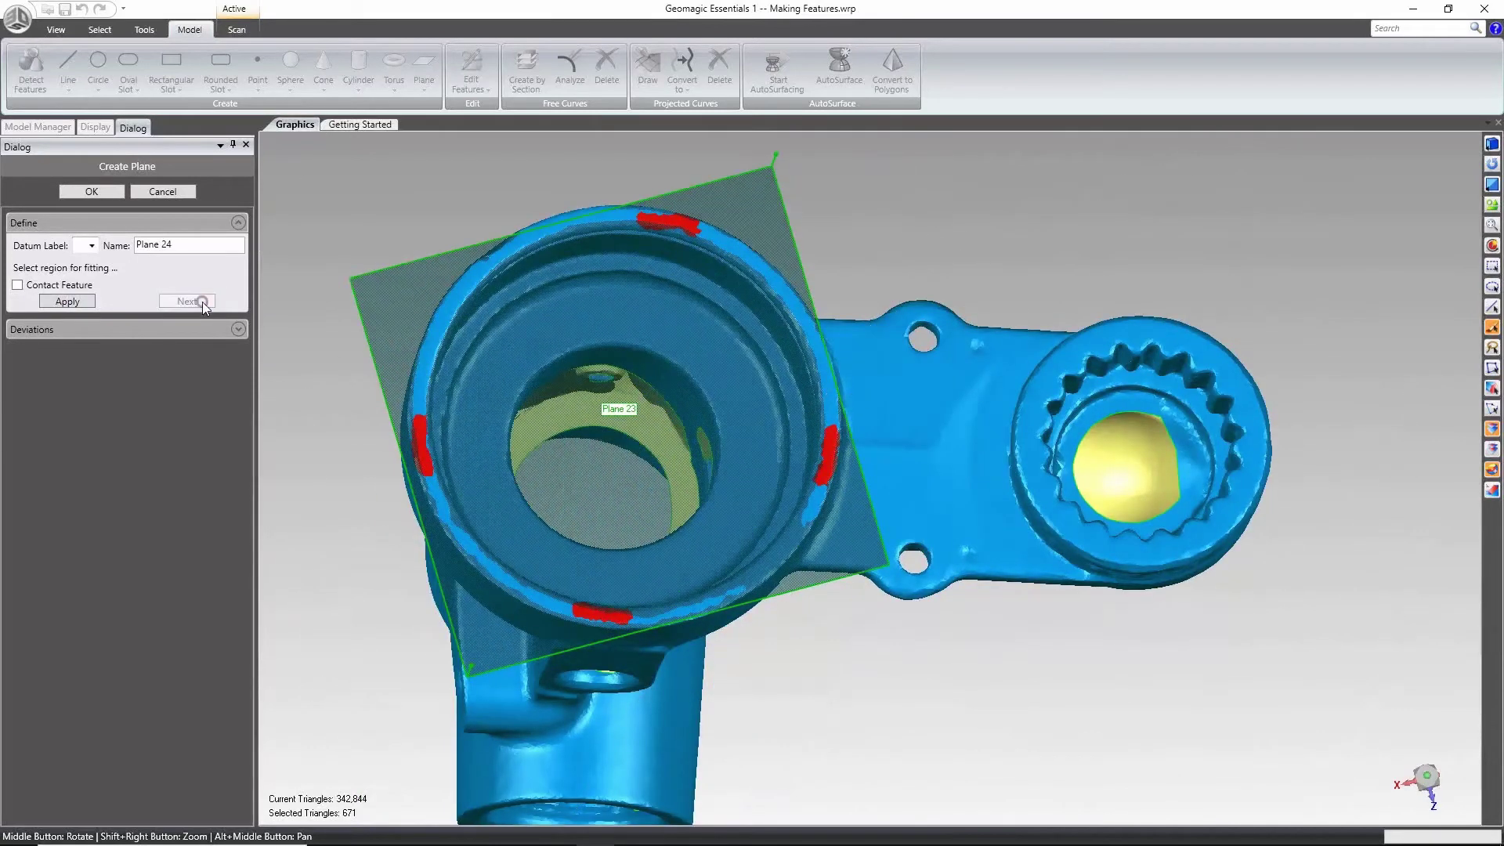
# Create a second best-fit plane on the side outlet's end ring from four brushed patches and finish plane creation.
pyautogui.scroll(4, 739, 415)
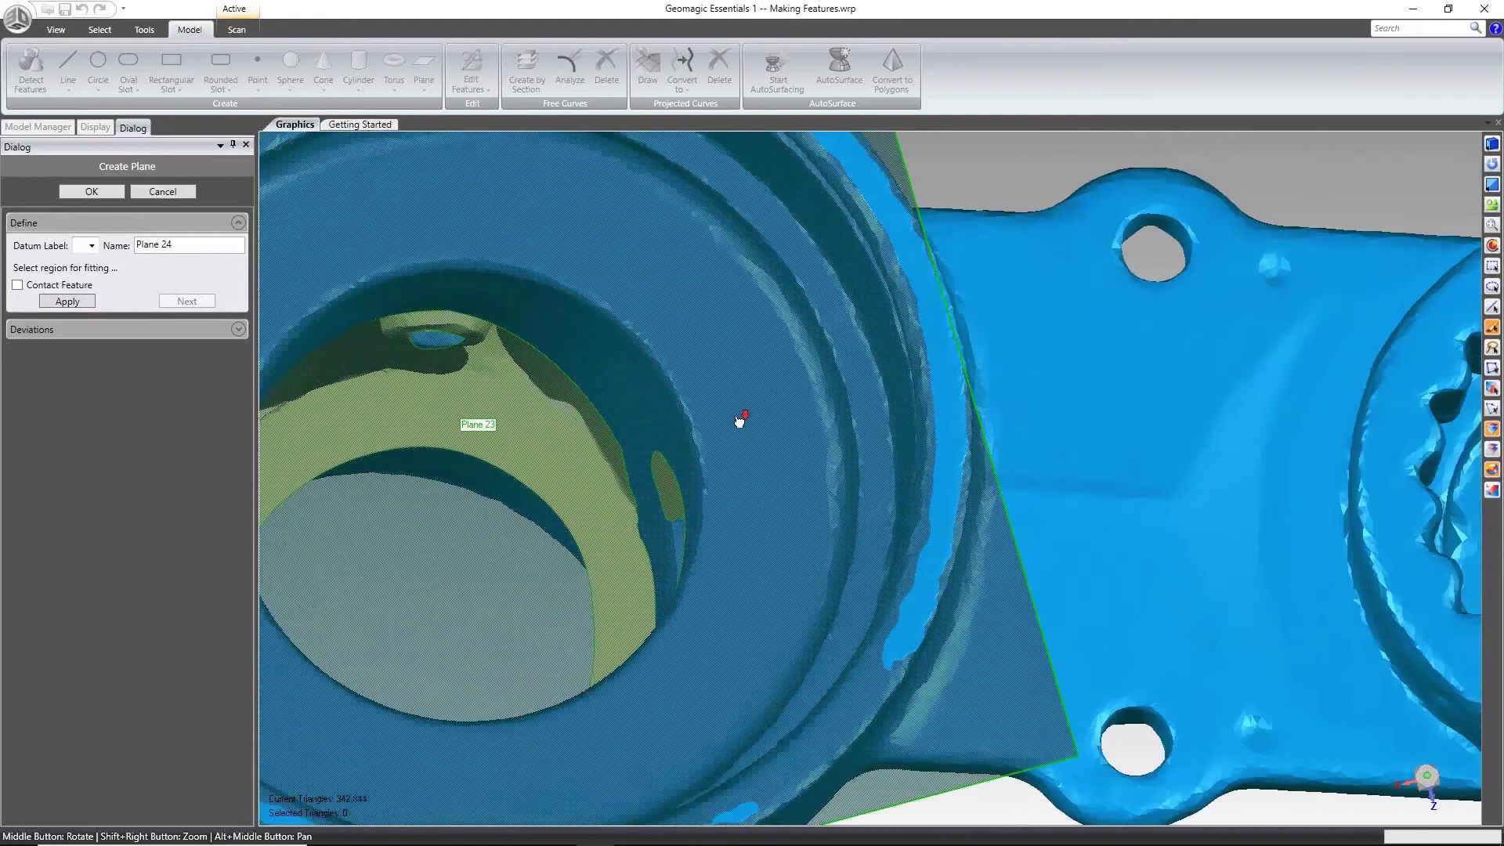
pyautogui.scroll(-5, 740, 419)
pyautogui.moveTo(594, 322); pyautogui.dragTo(789, 207, button='middle')
pyautogui.moveTo(574, 438); pyautogui.dragTo(720, 378, button='middle')
pyautogui.scroll(6, 720, 377)
pyautogui.scroll(1, 720, 377)
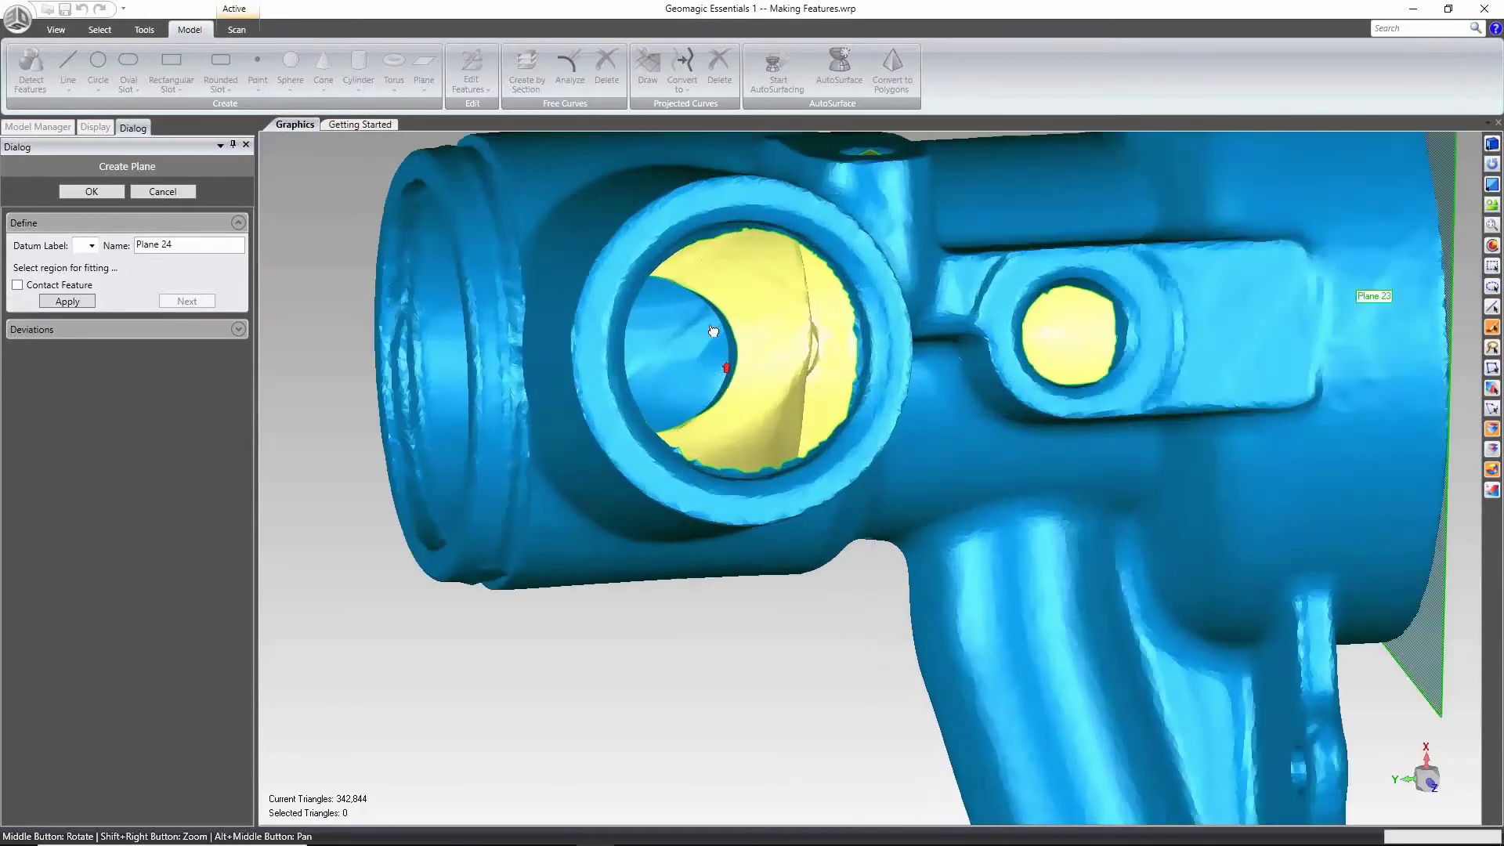
pyautogui.moveTo(726, 205); pyautogui.dragTo(688, 200)
pyautogui.moveTo(610, 436); pyautogui.dragTo(647, 470)
pyautogui.moveTo(793, 506); pyautogui.dragTo(833, 489)
pyautogui.moveTo(898, 318); pyautogui.dragTo(903, 329)
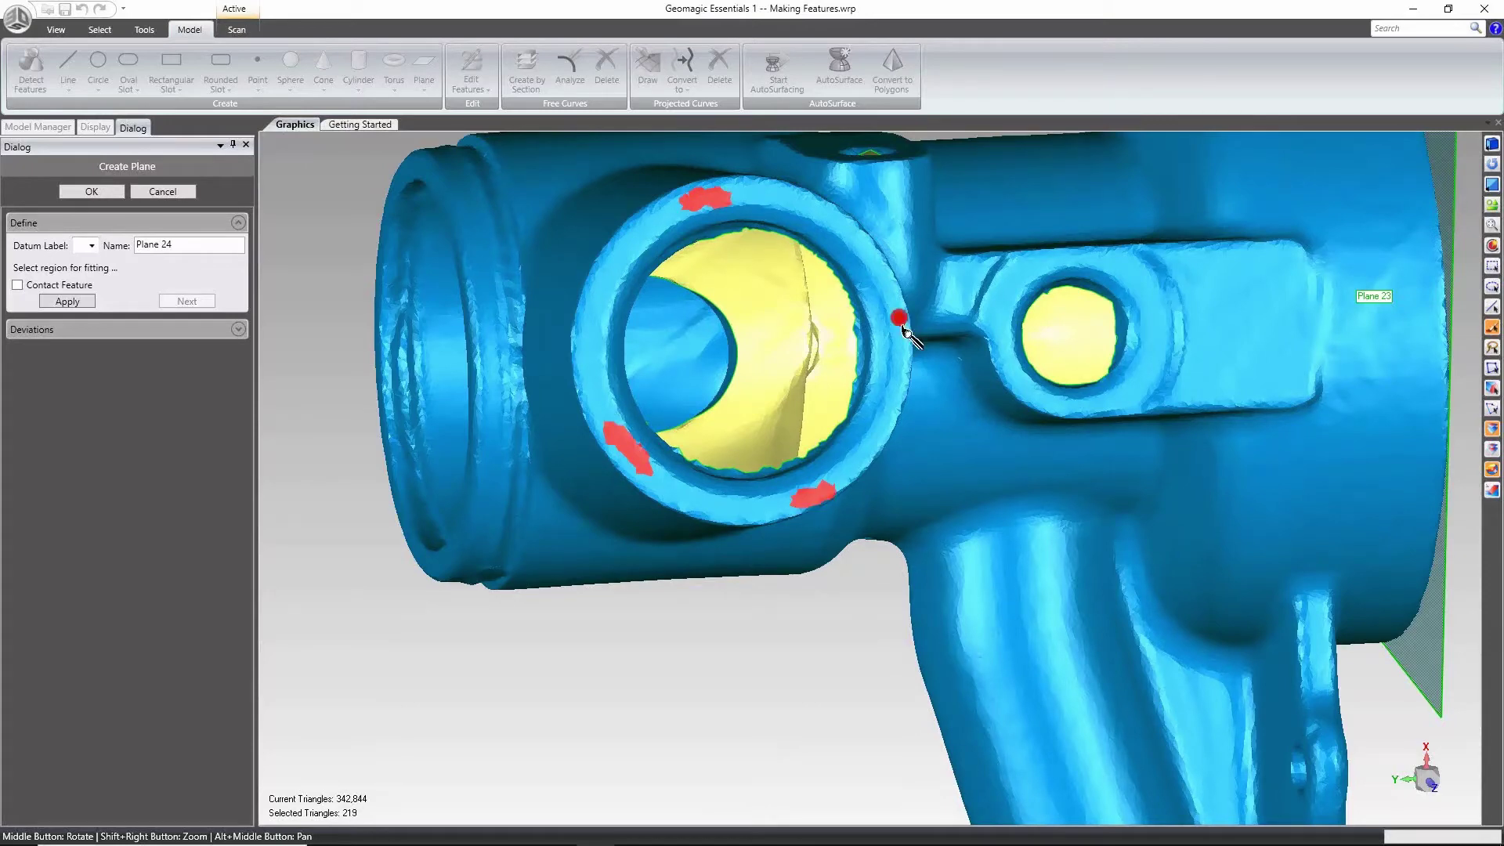
pyautogui.click(81, 305)
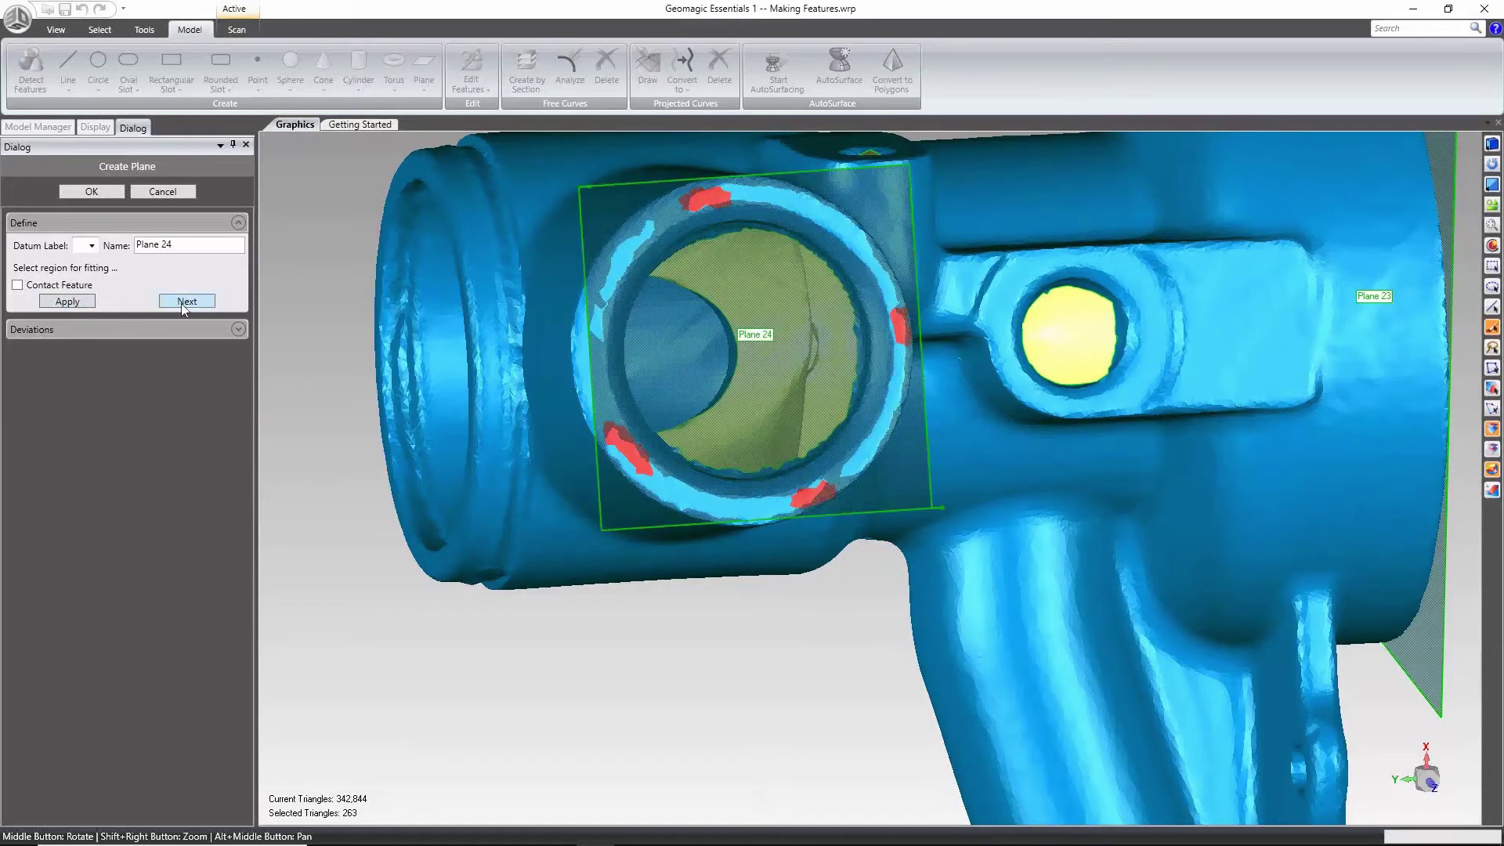
pyautogui.click(92, 192)
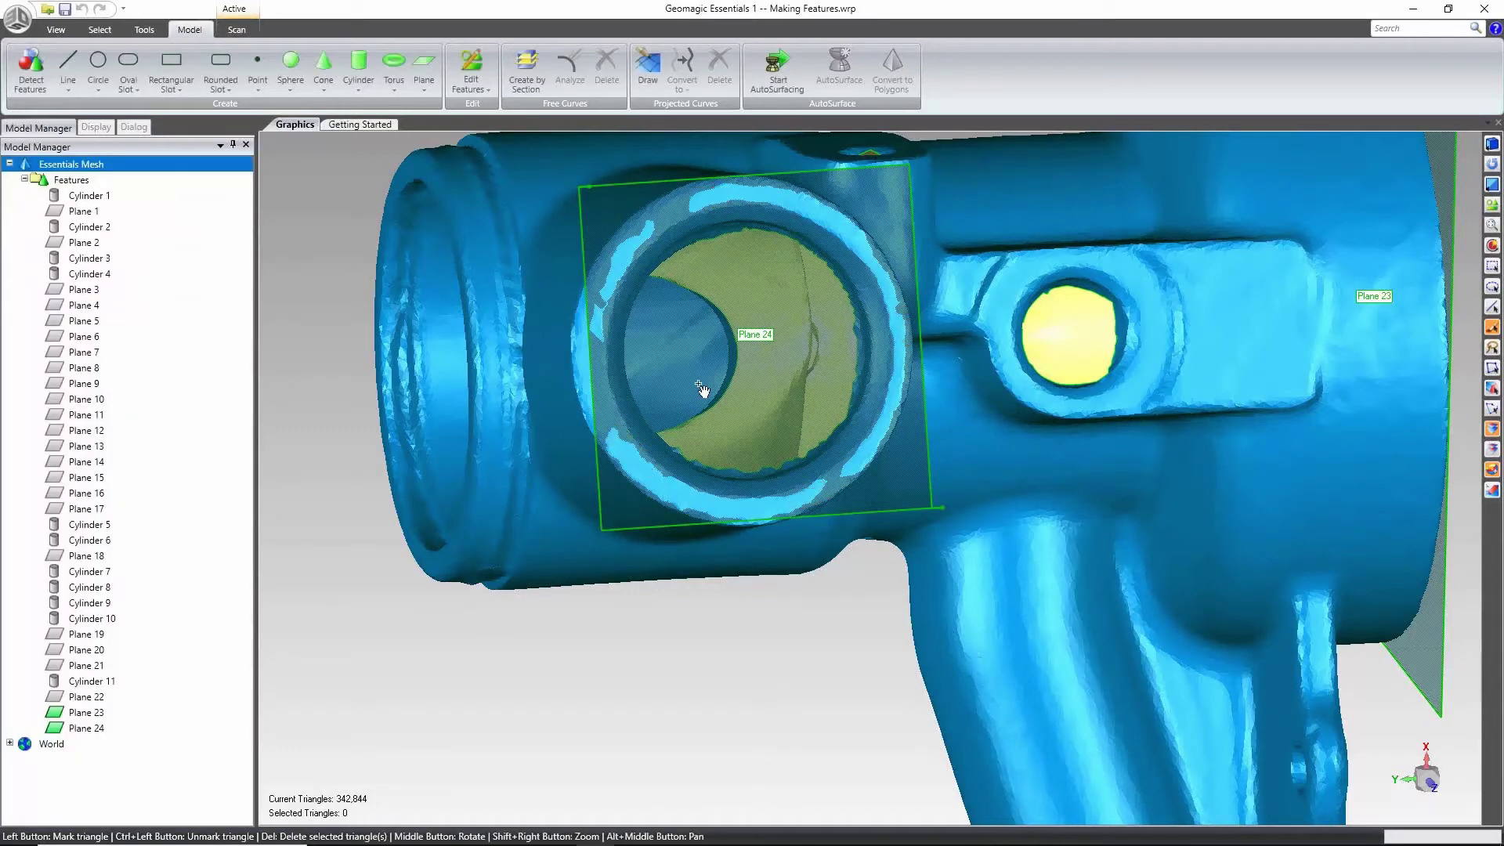
pyautogui.scroll(2, 702, 386)
pyautogui.scroll(-5, 774, 381)
pyautogui.moveTo(774, 381); pyautogui.dragTo(1064, 249, button='middle')
pyautogui.moveTo(705, 337); pyautogui.dragTo(645, 279, button='middle')
pyautogui.click(418, 90)
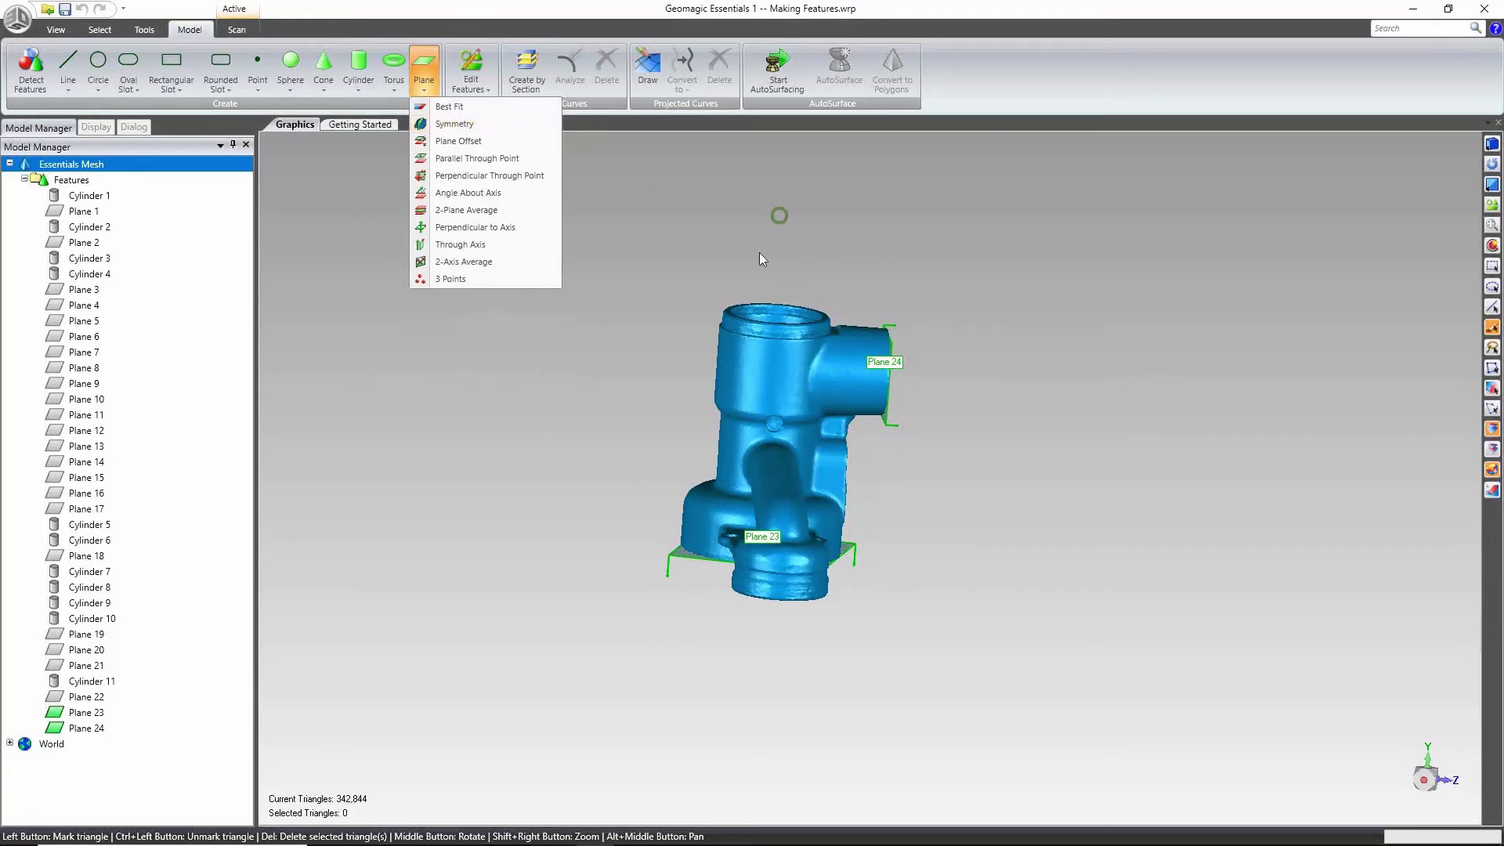
pyautogui.click(708, 290)
# Lasso the part's lower arm outlet and mounting flange, selecting triangles all the way through the mesh.
pyautogui.moveTo(740, 224); pyautogui.dragTo(760, 330, button='middle')
pyautogui.click(1493, 450)
pyautogui.click(1494, 350)
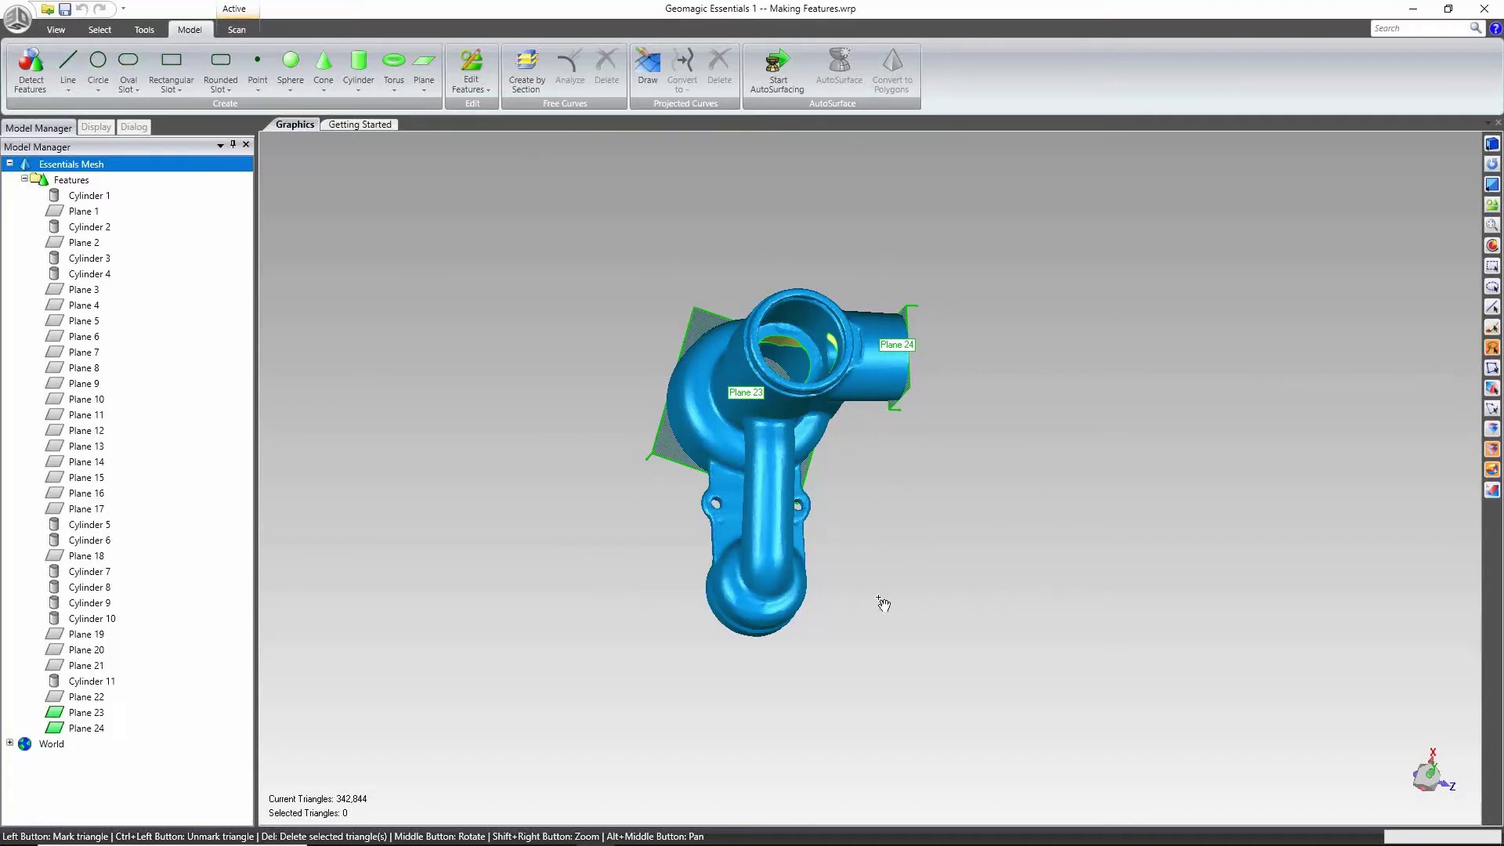
pyautogui.moveTo(692, 473)
pyautogui.mouseDown()
pyautogui.moveTo(866, 476)
pyautogui.moveTo(789, 672)
pyautogui.moveTo(678, 603)
pyautogui.mouseUp()
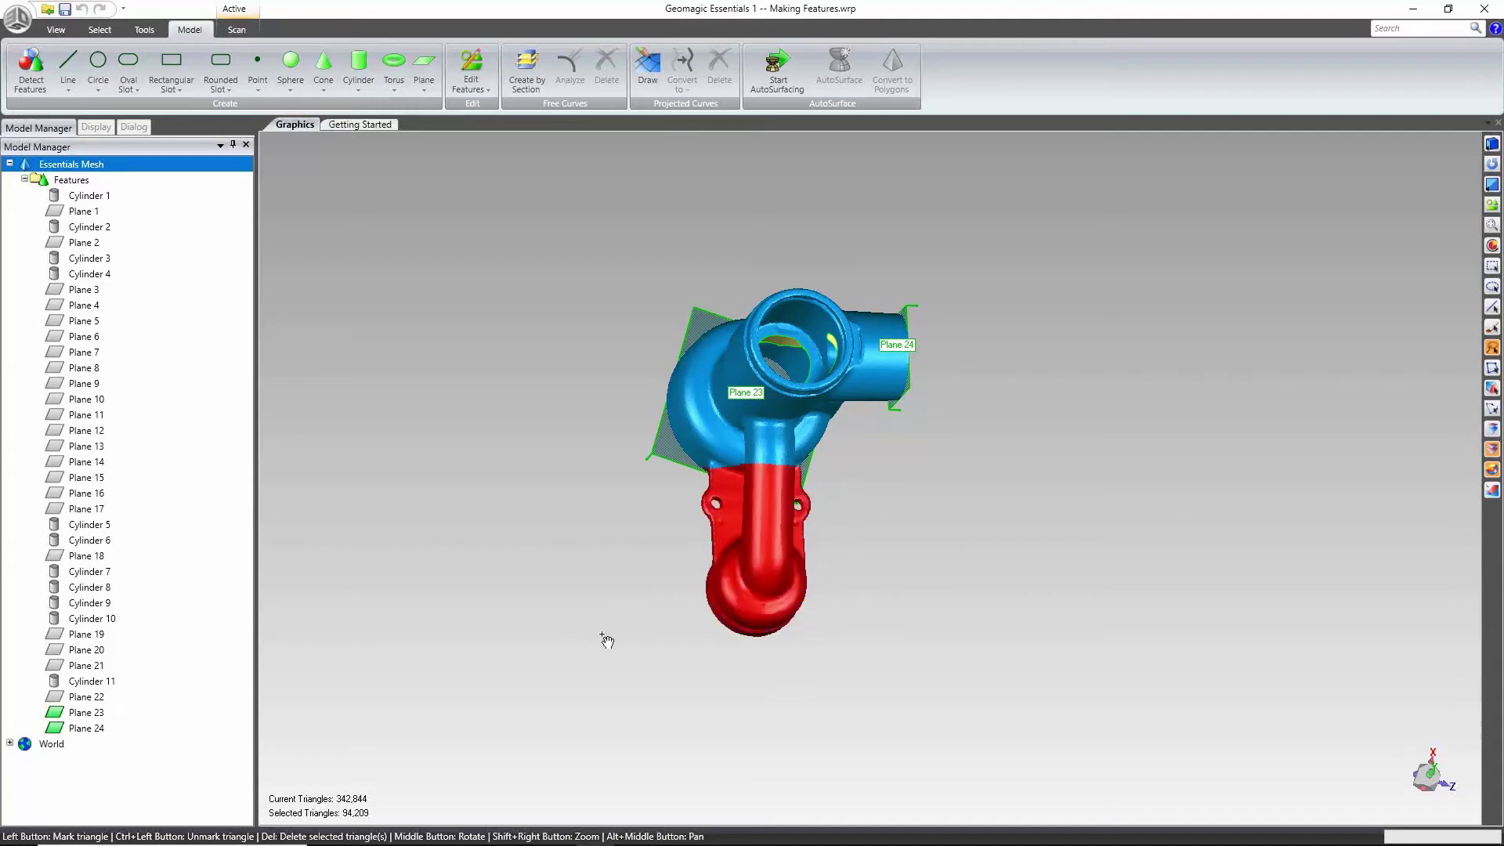
# Create a symmetry plane for the selected region, using a Line estimate drawn lengthwise along the middle of the arm, and accept it.
pyautogui.moveTo(726, 338); pyautogui.dragTo(661, 345, button='middle')
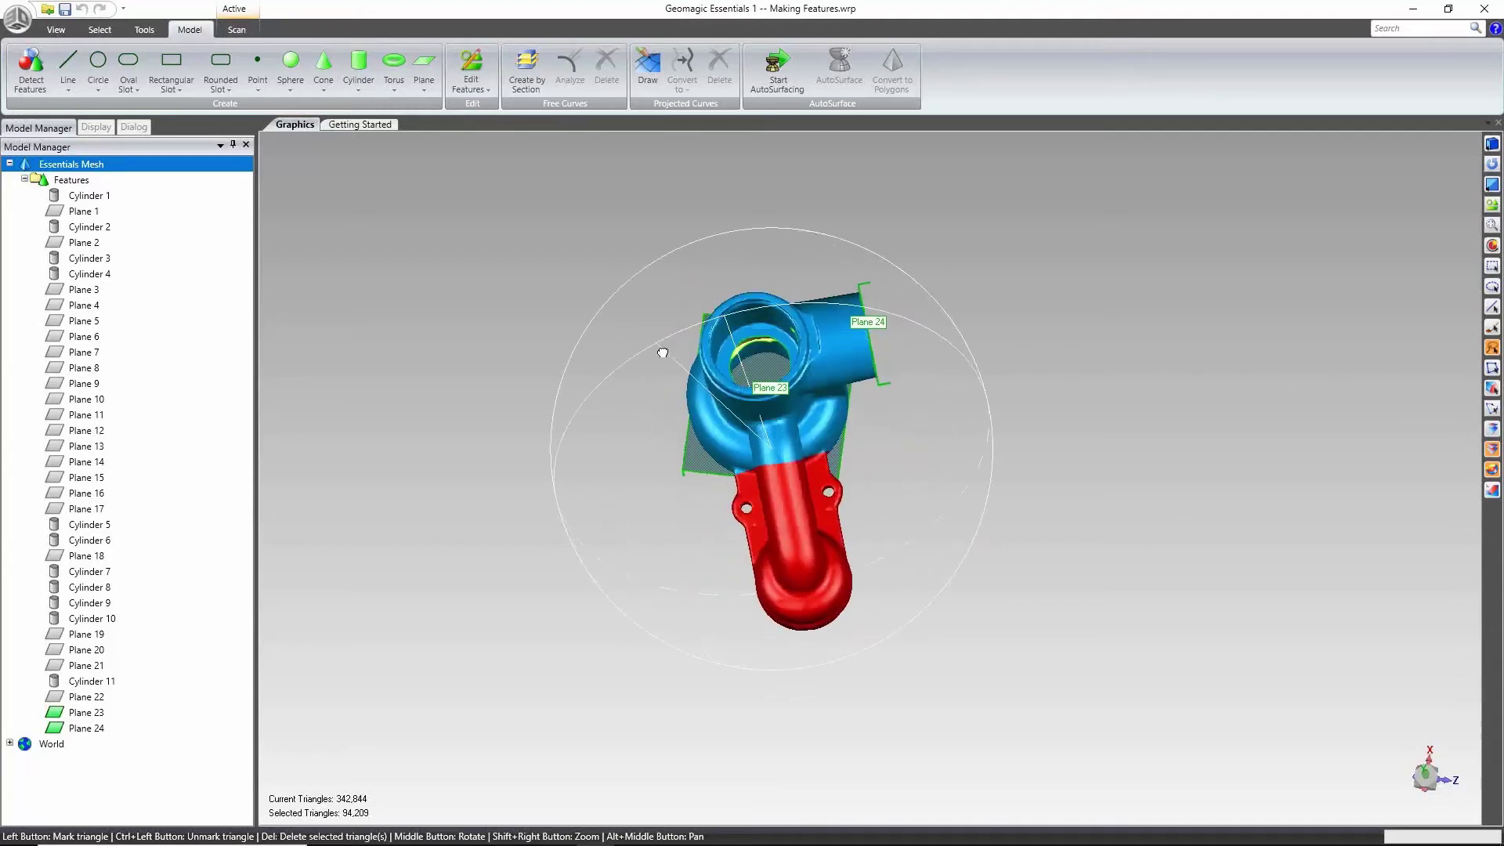
pyautogui.click(423, 87)
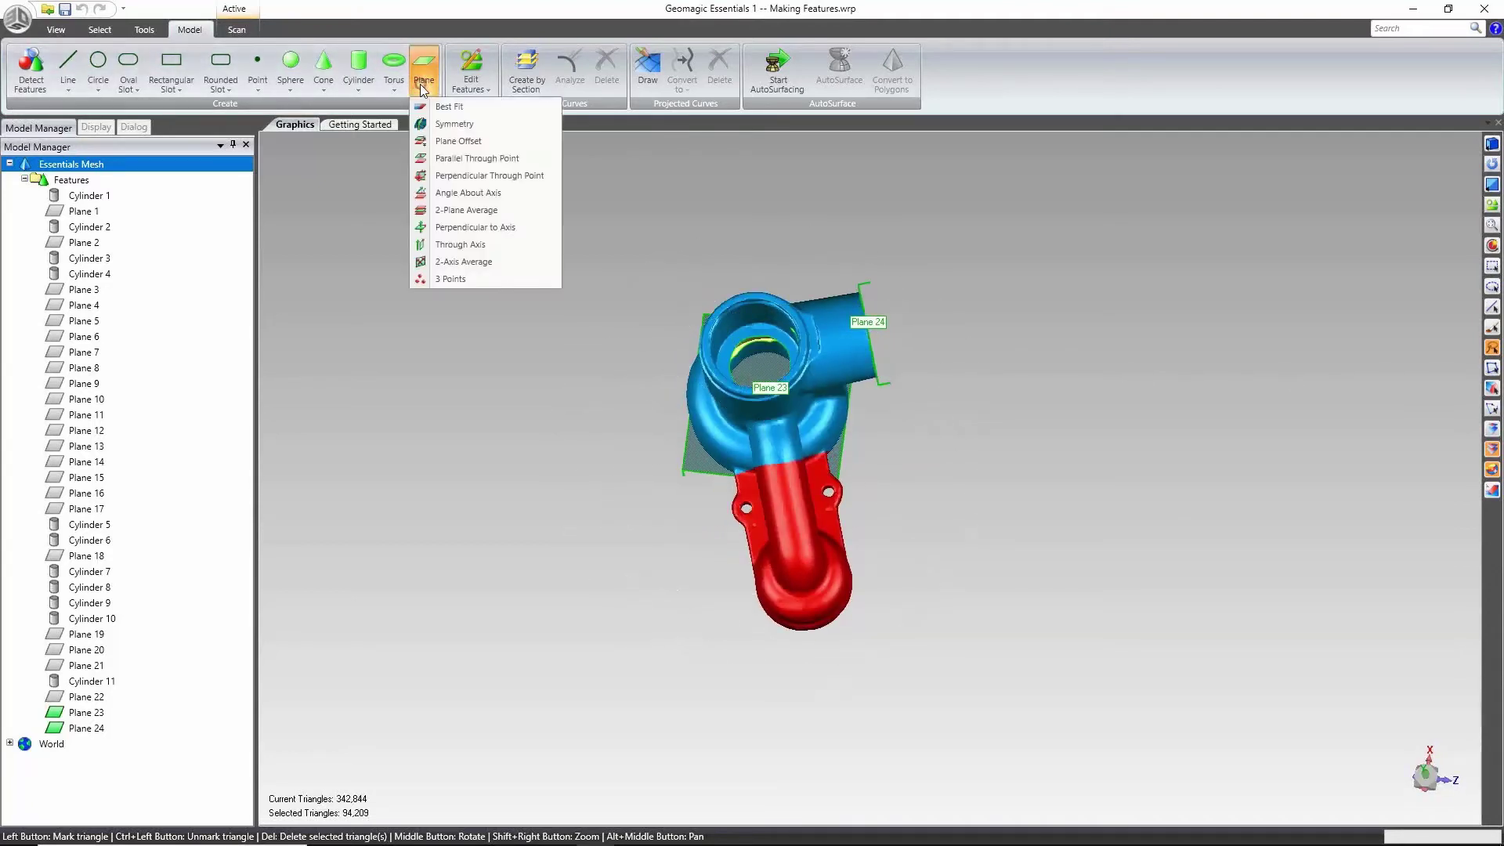
pyautogui.click(443, 124)
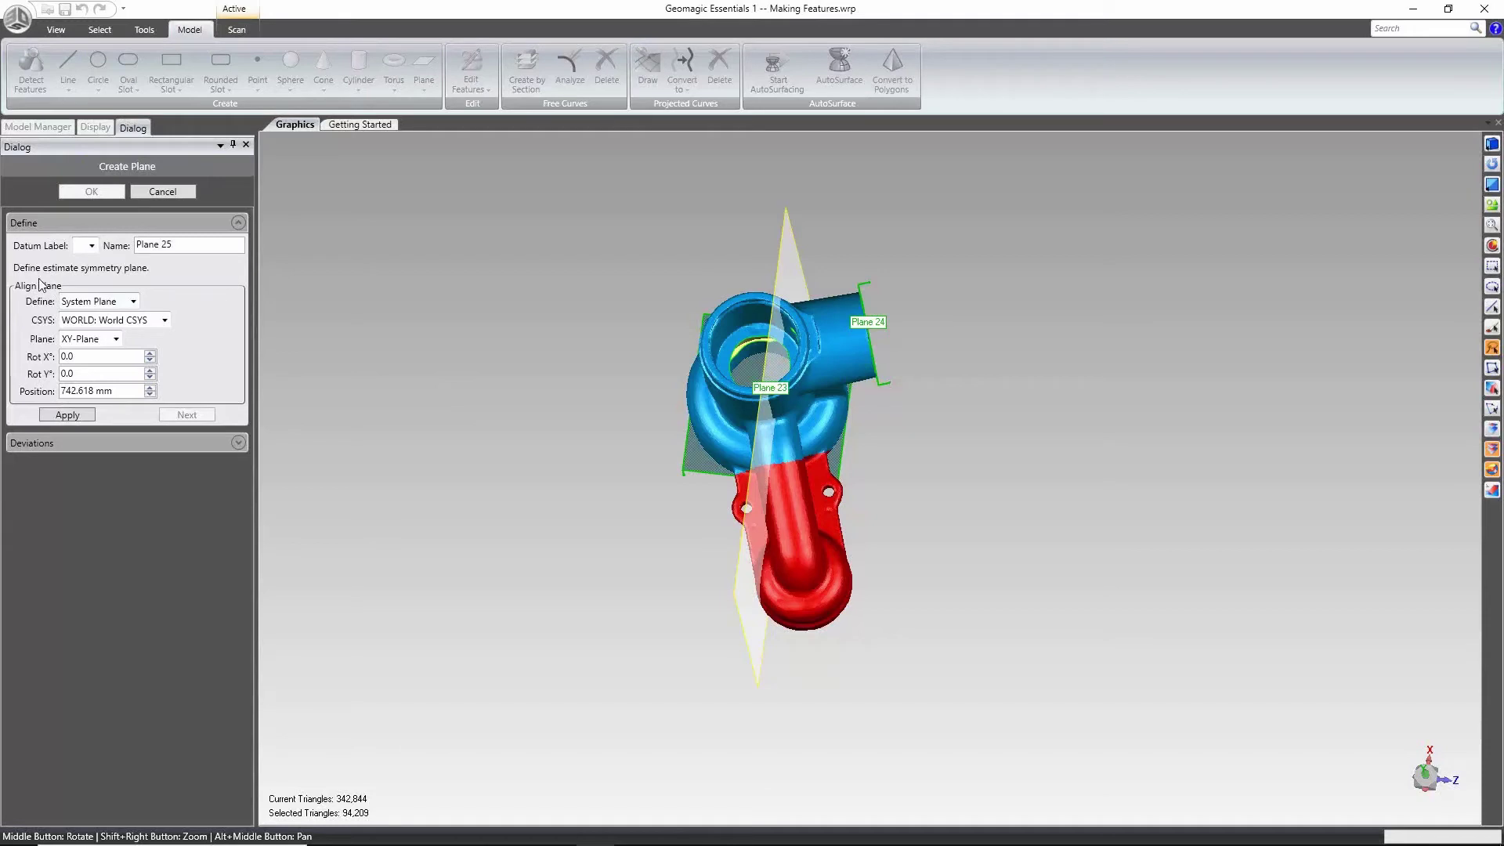
pyautogui.click(133, 301)
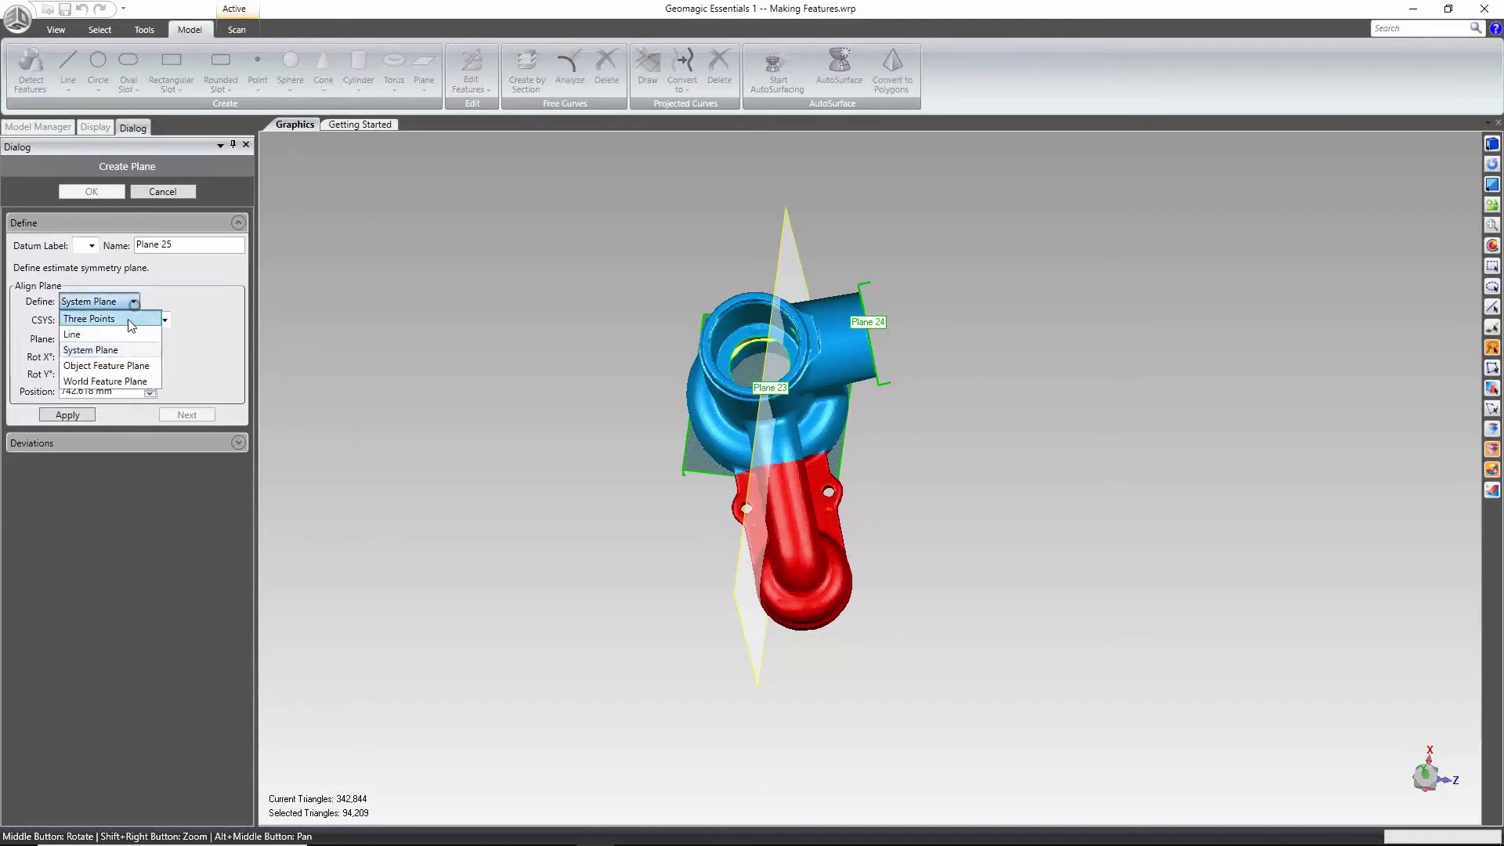
pyautogui.click(118, 334)
pyautogui.moveTo(776, 376); pyautogui.dragTo(735, 245, button='middle')
pyautogui.moveTo(748, 236); pyautogui.dragTo(796, 636)
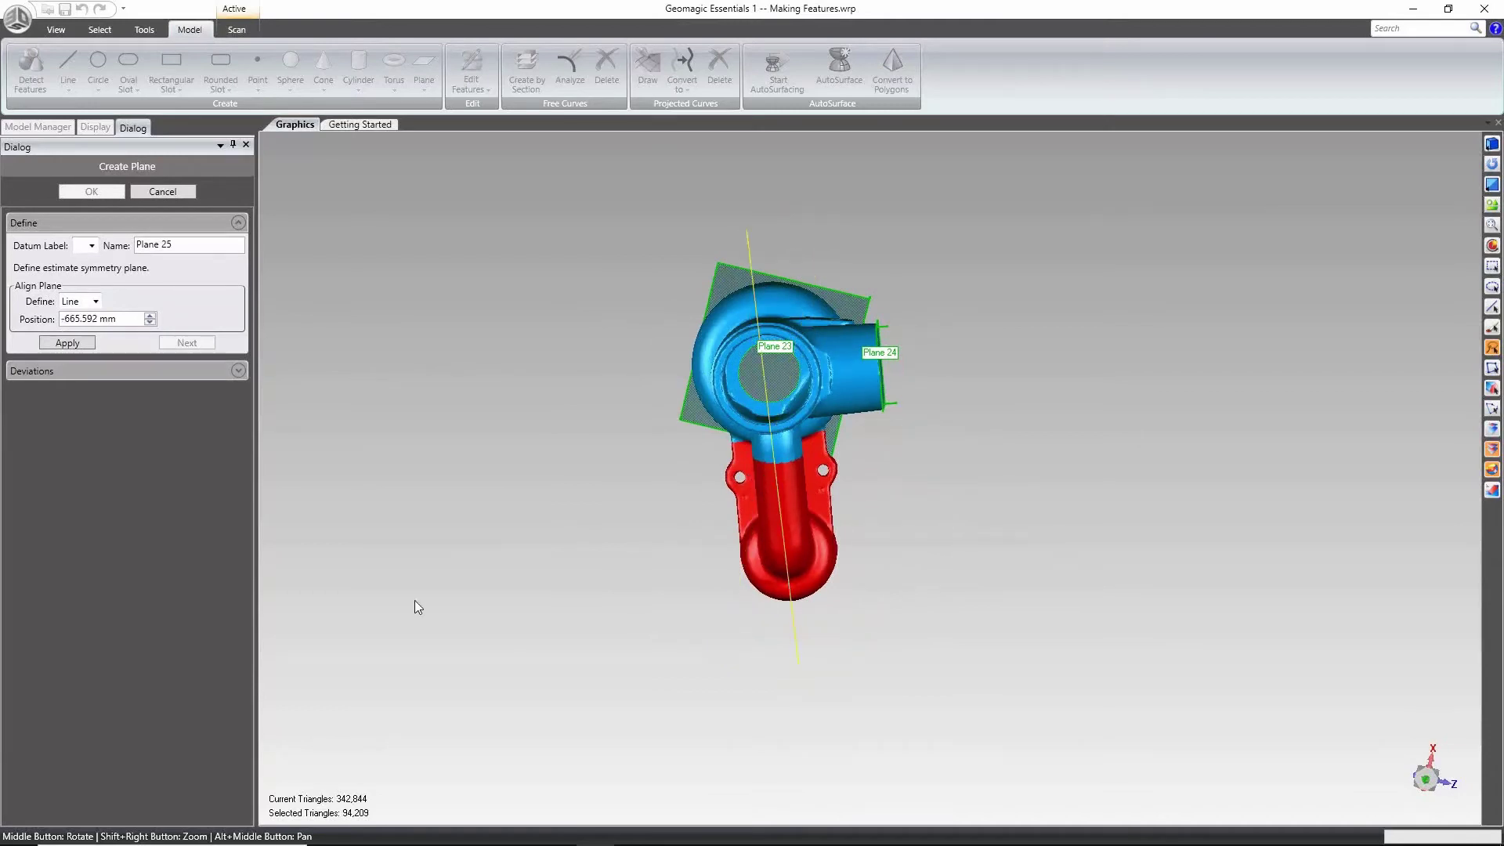
pyautogui.click(68, 343)
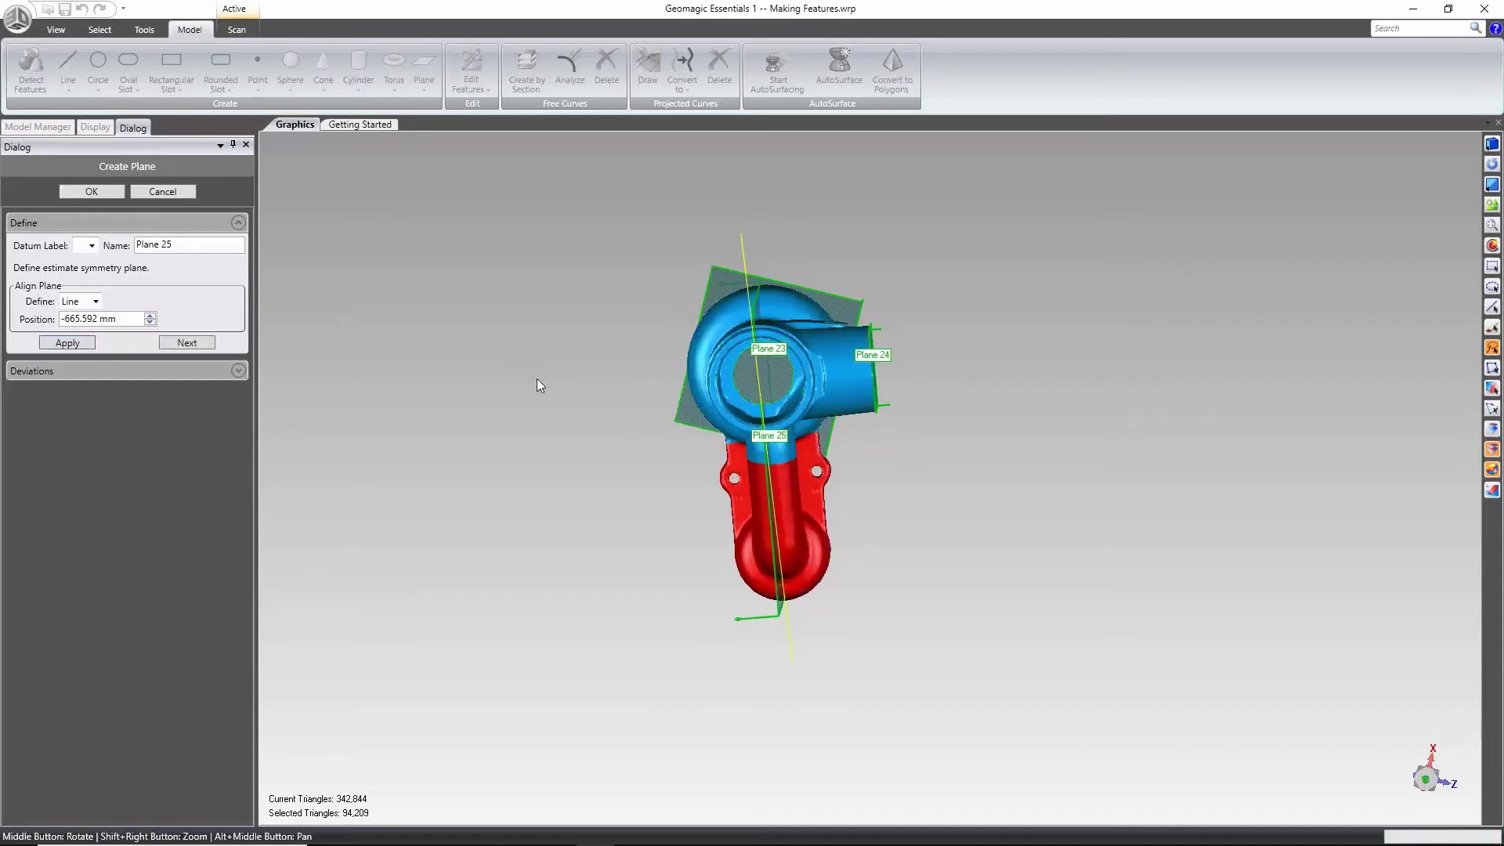
pyautogui.moveTo(764, 470); pyautogui.dragTo(768, 256, button='middle')
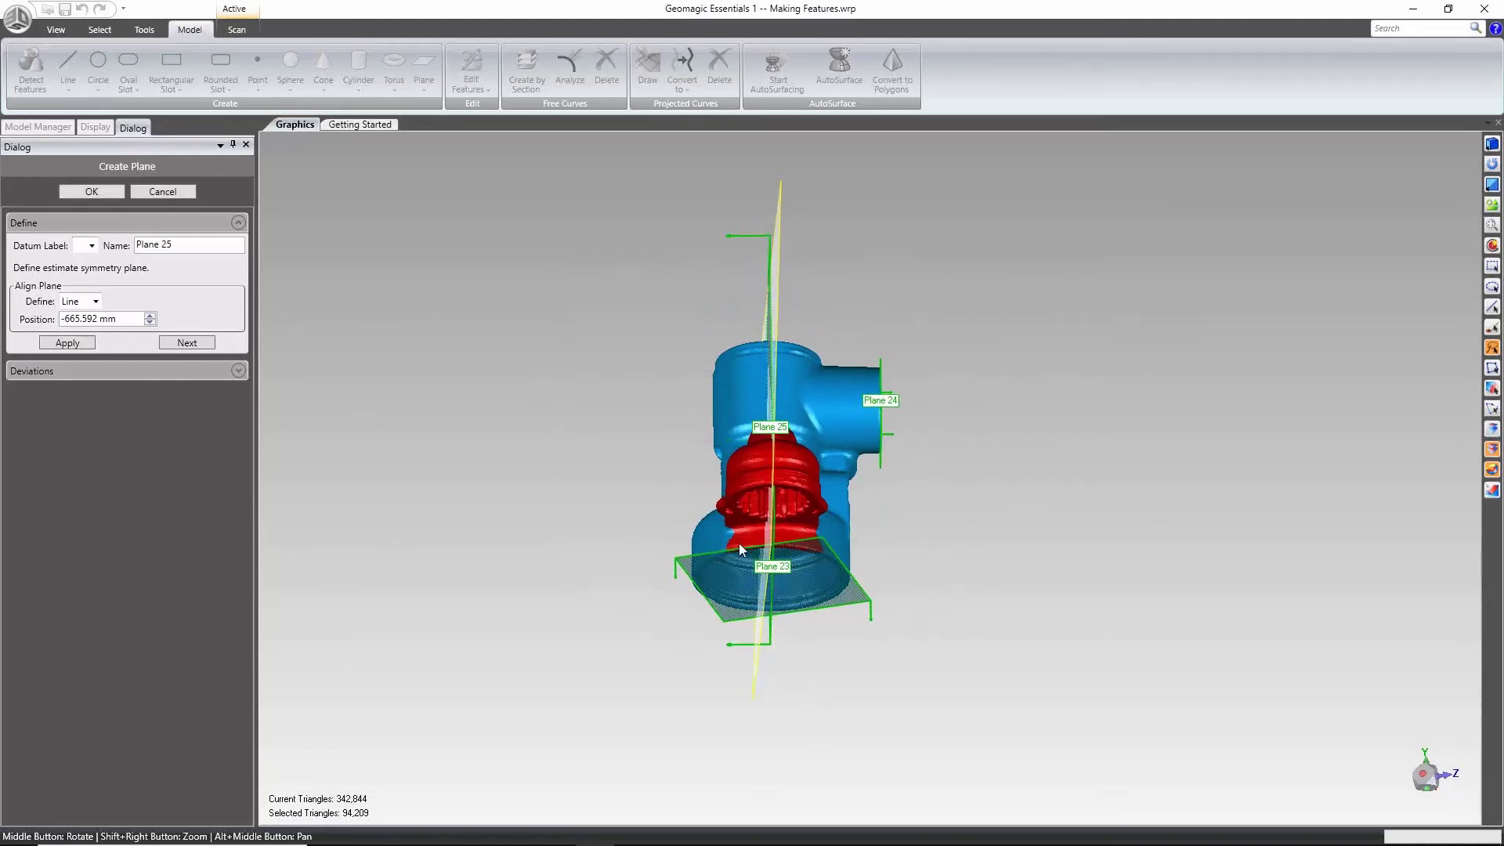
pyautogui.click(114, 193)
pyautogui.moveTo(764, 259); pyautogui.dragTo(521, 252, button='middle')
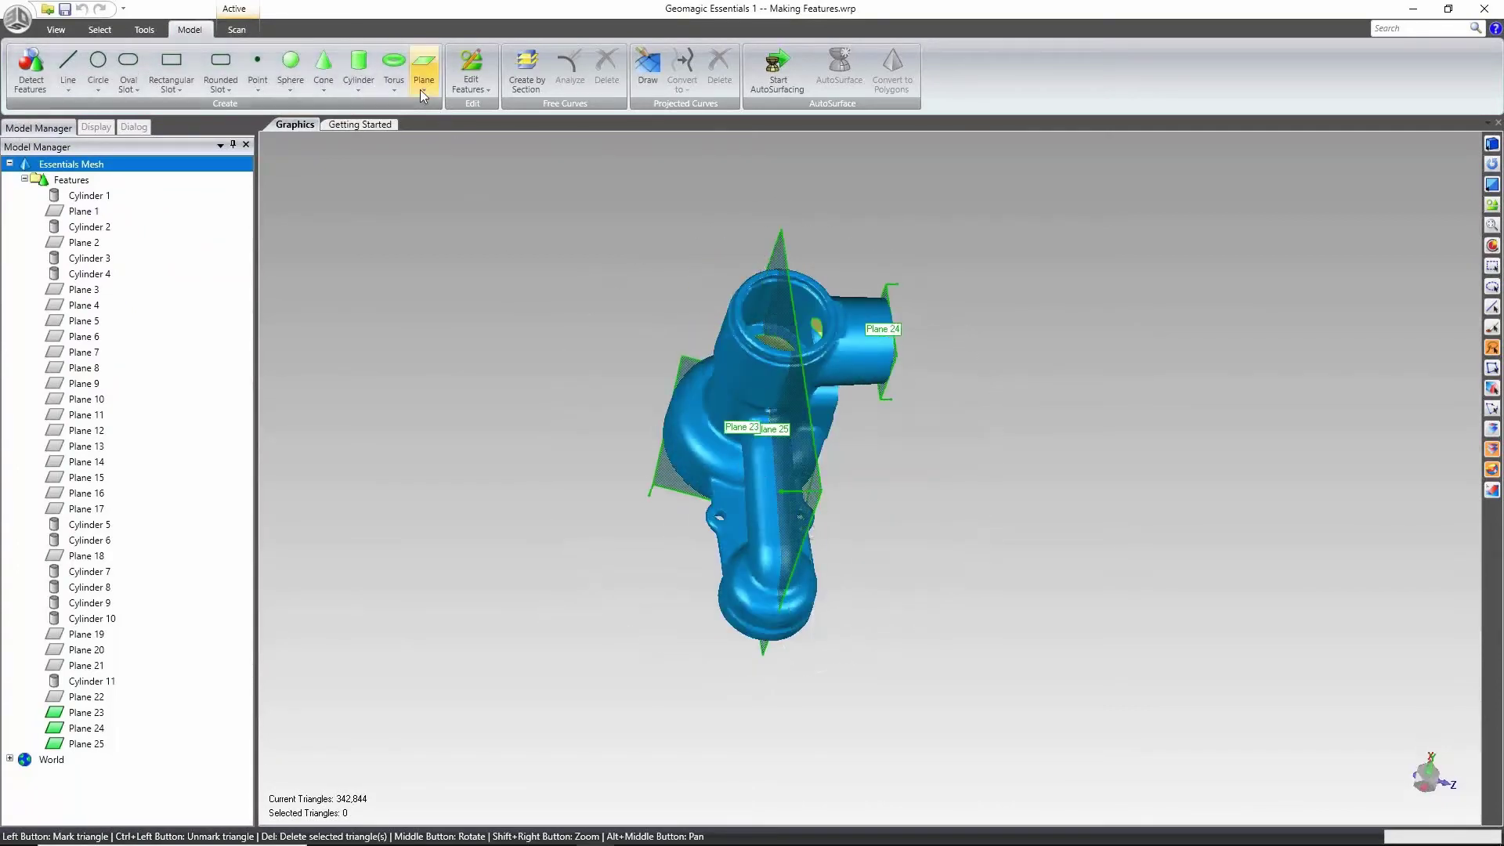
pyautogui.click(424, 75)
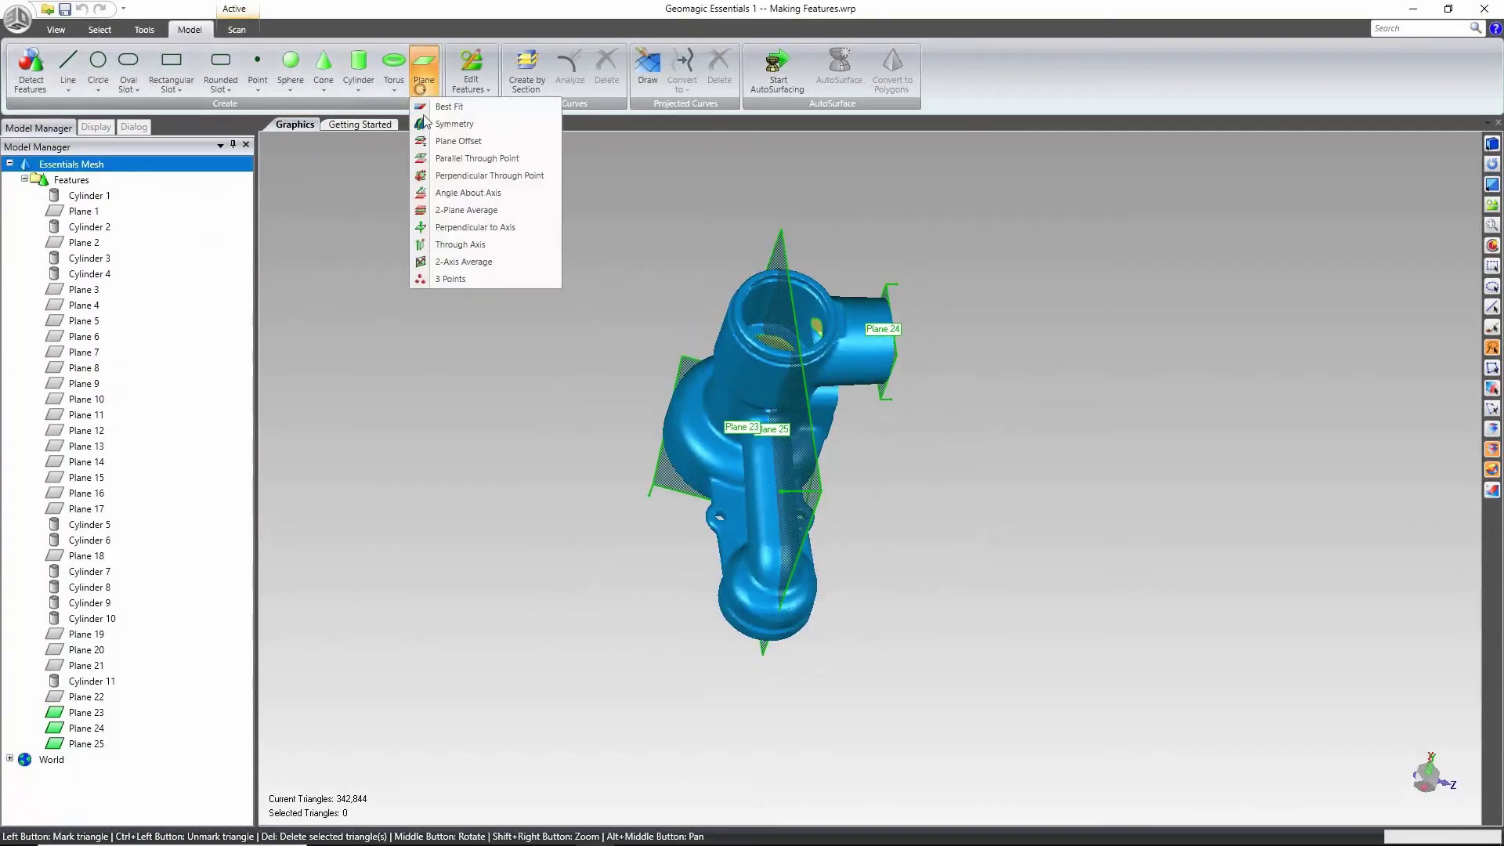
pyautogui.click(424, 327)
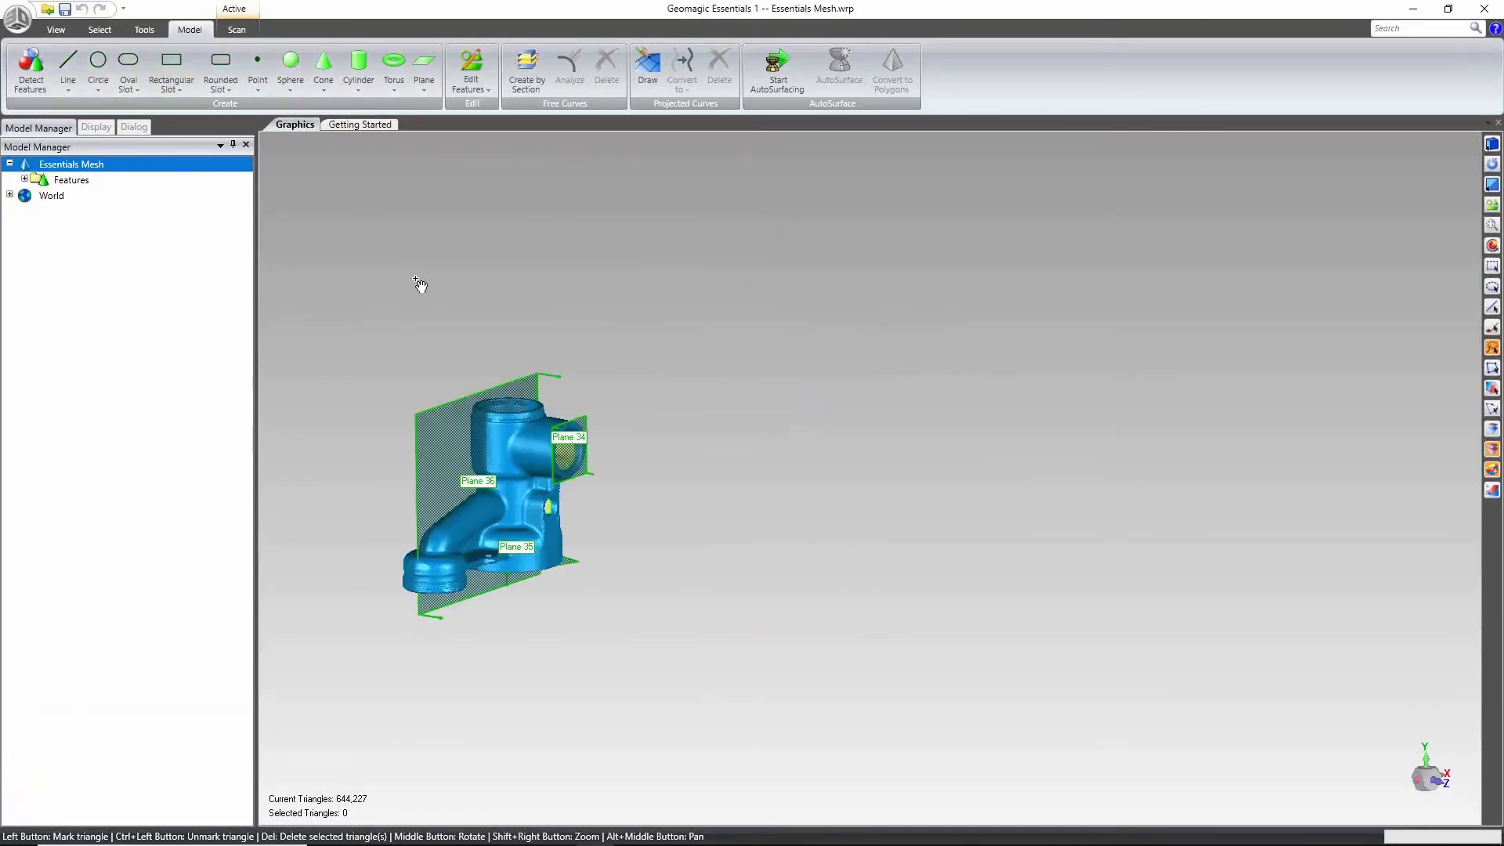
# Fit a best-fit cylinder to the upper barrel's outer wall from lassoed bands of its visible surface.
pyautogui.click(370, 87)
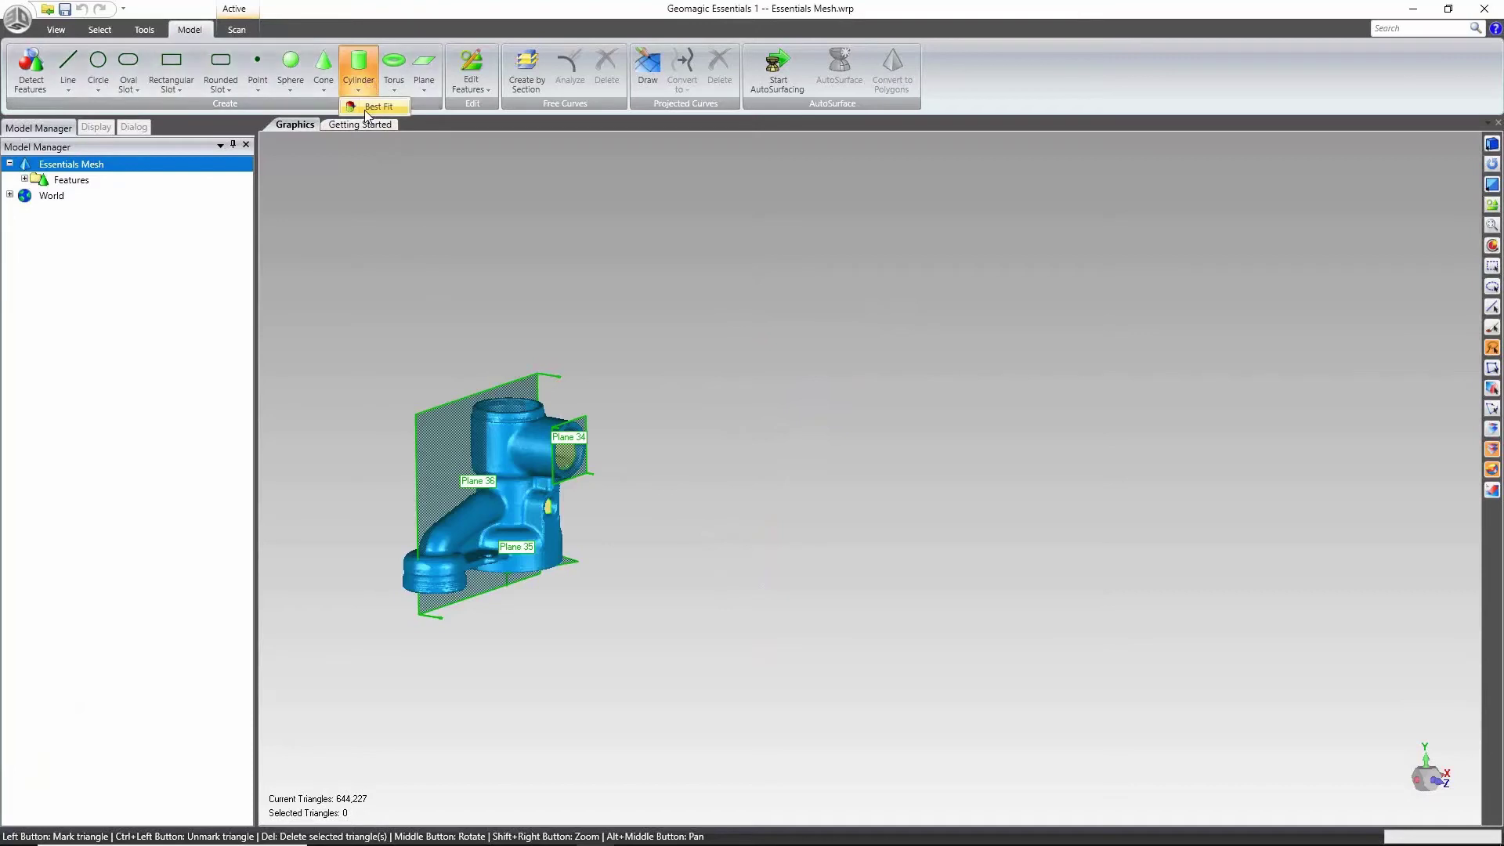
pyautogui.click(370, 107)
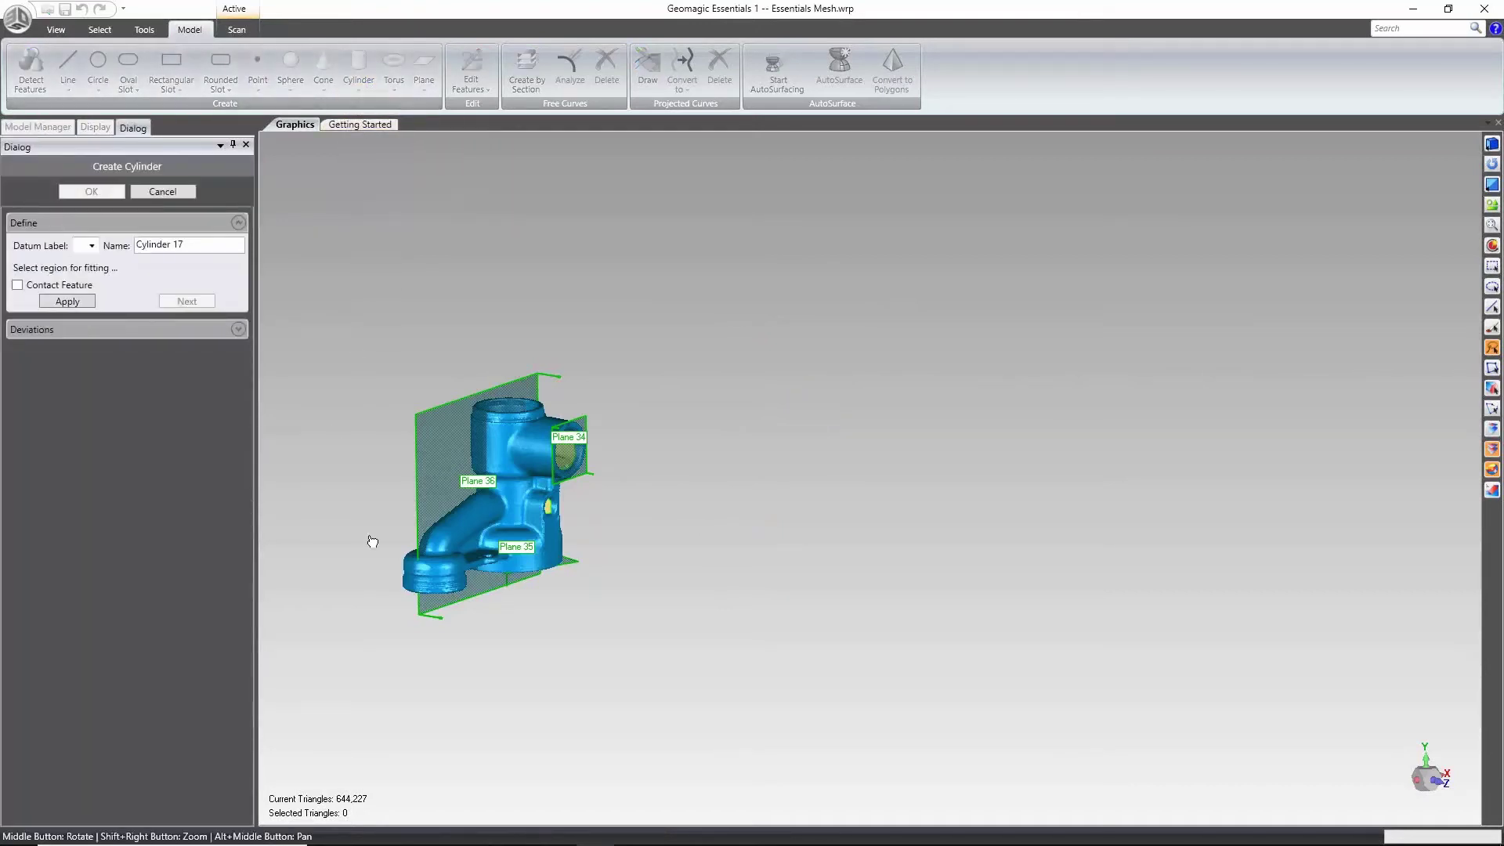
pyautogui.scroll(6, 447, 482)
pyautogui.moveTo(477, 529); pyautogui.dragTo(846, 518, button='middle')
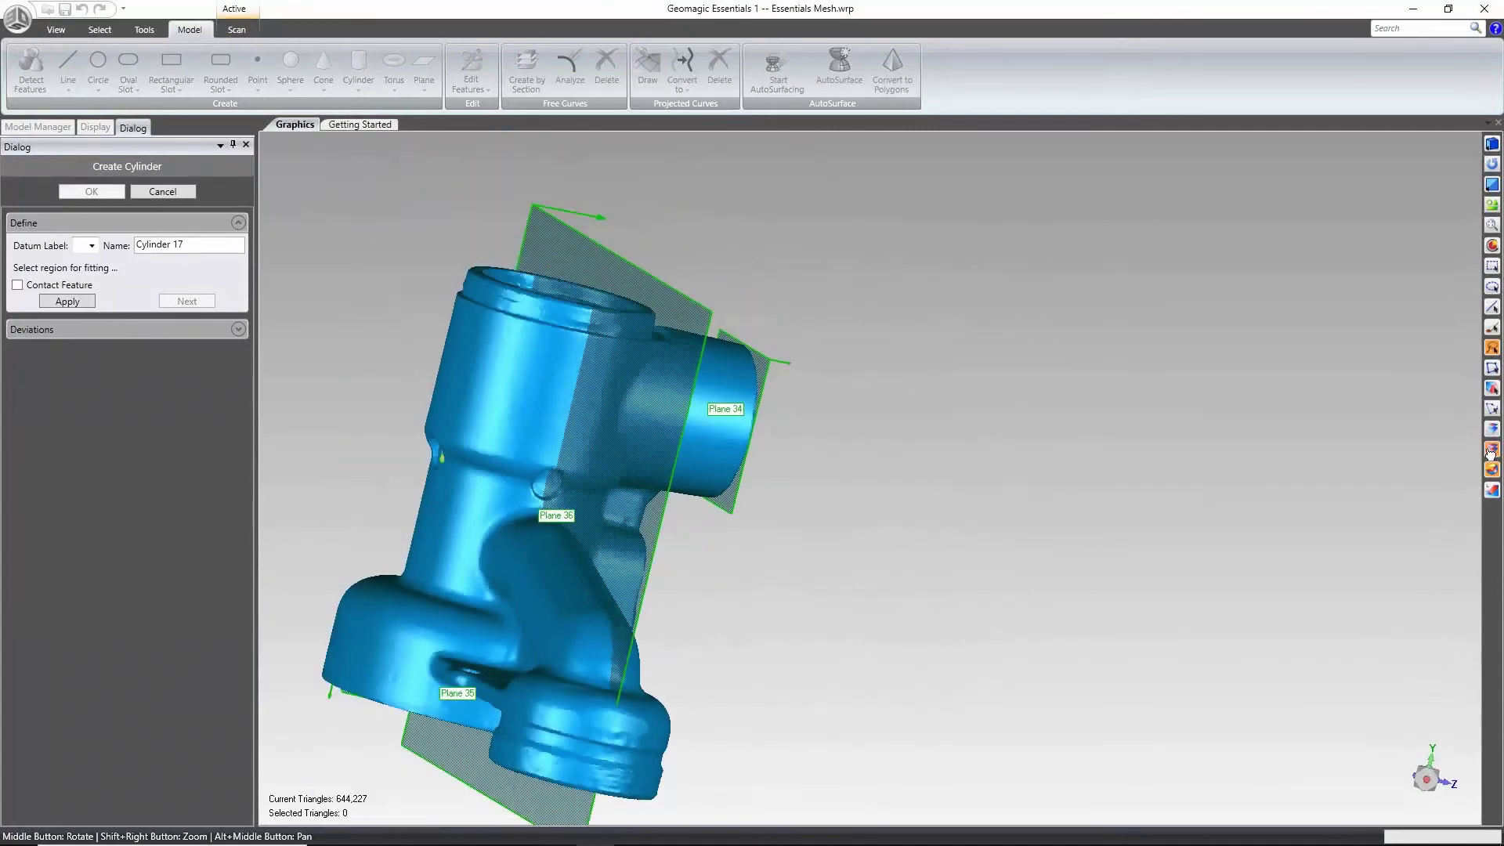
pyautogui.moveTo(383, 552); pyautogui.dragTo(1141, 490, button='middle')
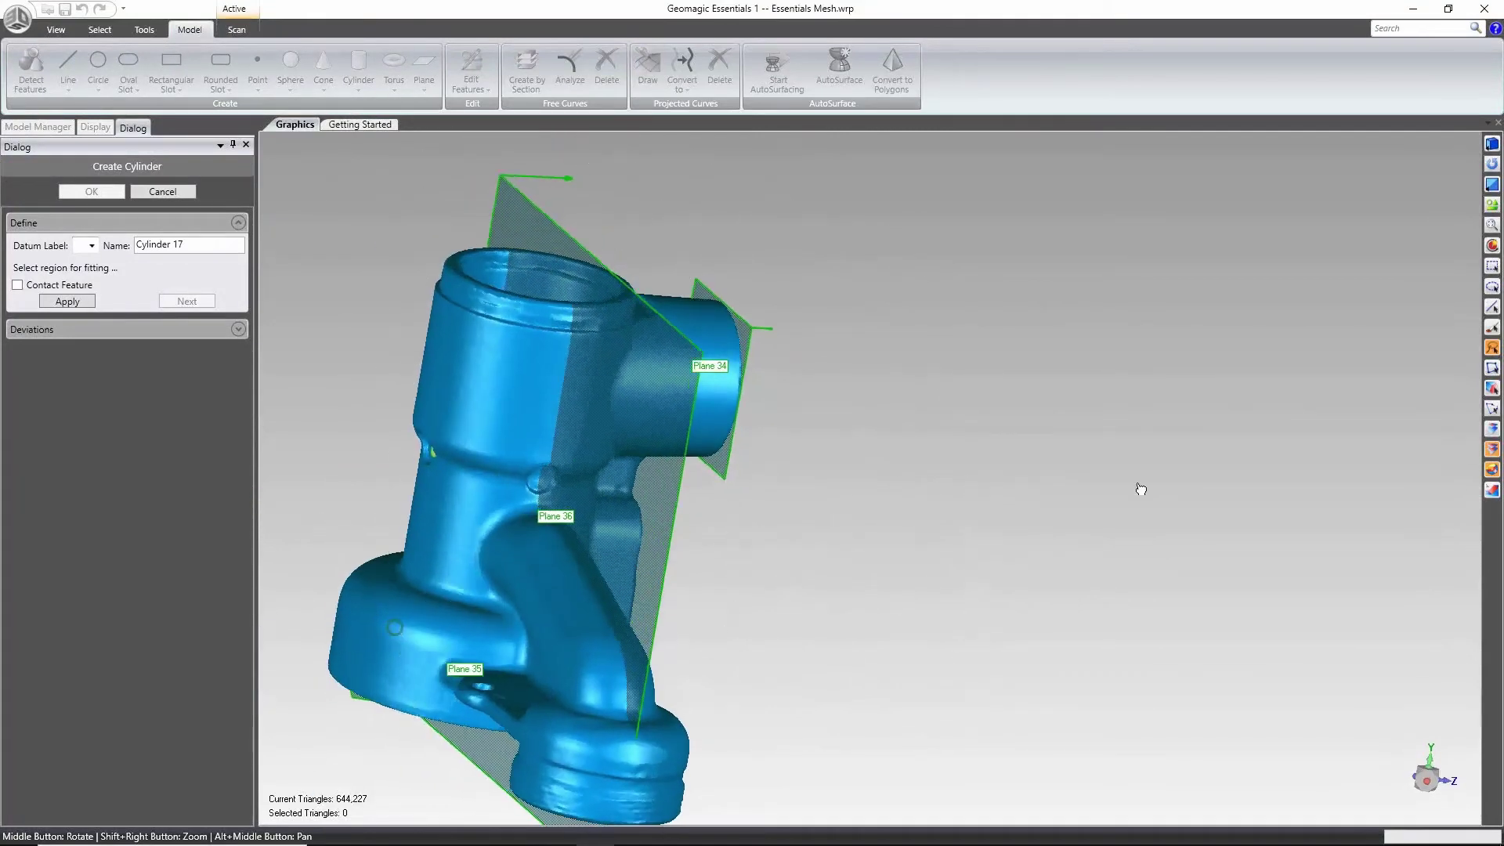
pyautogui.click(1492, 428)
pyautogui.moveTo(852, 704); pyautogui.dragTo(1123, 573, button='middle')
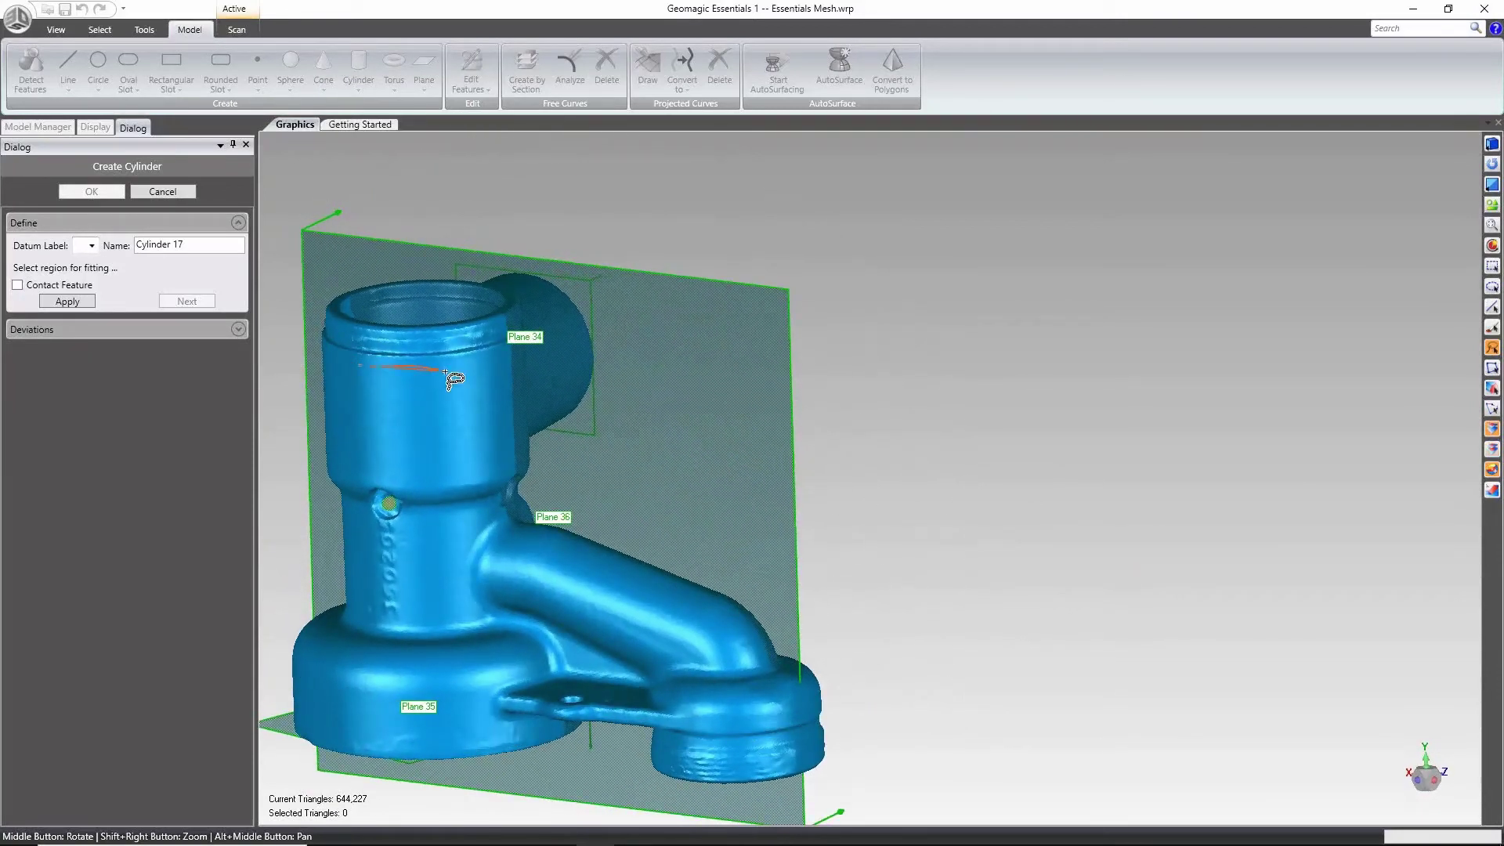
pyautogui.moveTo(323, 439); pyautogui.dragTo(282, 361)
pyautogui.moveTo(481, 567); pyautogui.dragTo(540, 376, button='middle')
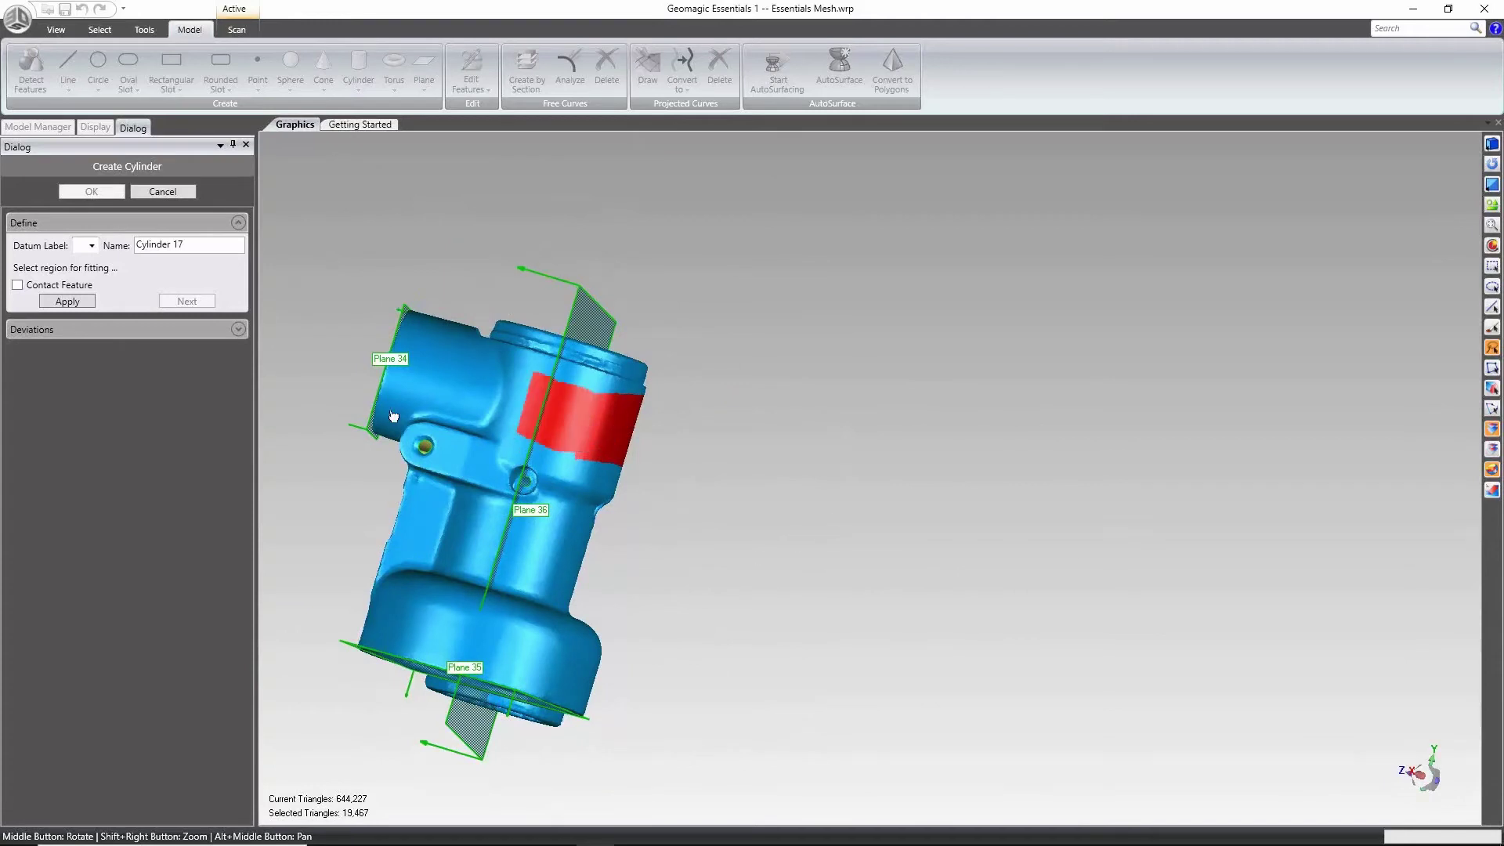
pyautogui.moveTo(973, 513); pyautogui.dragTo(554, 487, button='middle')
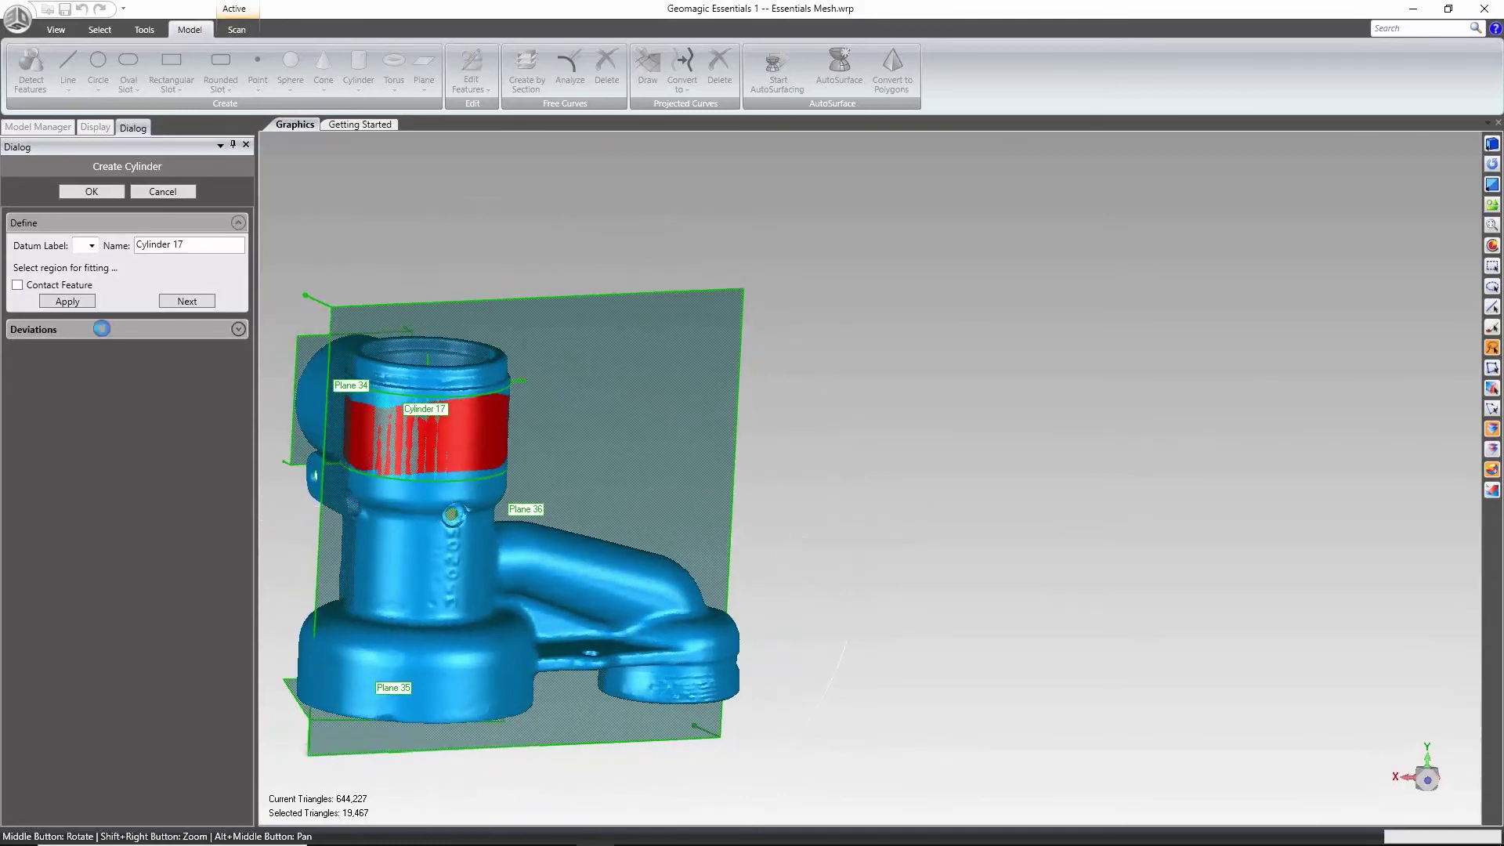
# Examine the cylinder fit's deviation color map with Max. Nominal set to 0.1 mm, and close the deviation display.
pyautogui.click(101, 329)
pyautogui.moveTo(756, 588)
pyautogui.mouseDown(button='middle')
pyautogui.moveTo(343, 573)
pyautogui.moveTo(757, 566)
pyautogui.mouseUp(button='middle')
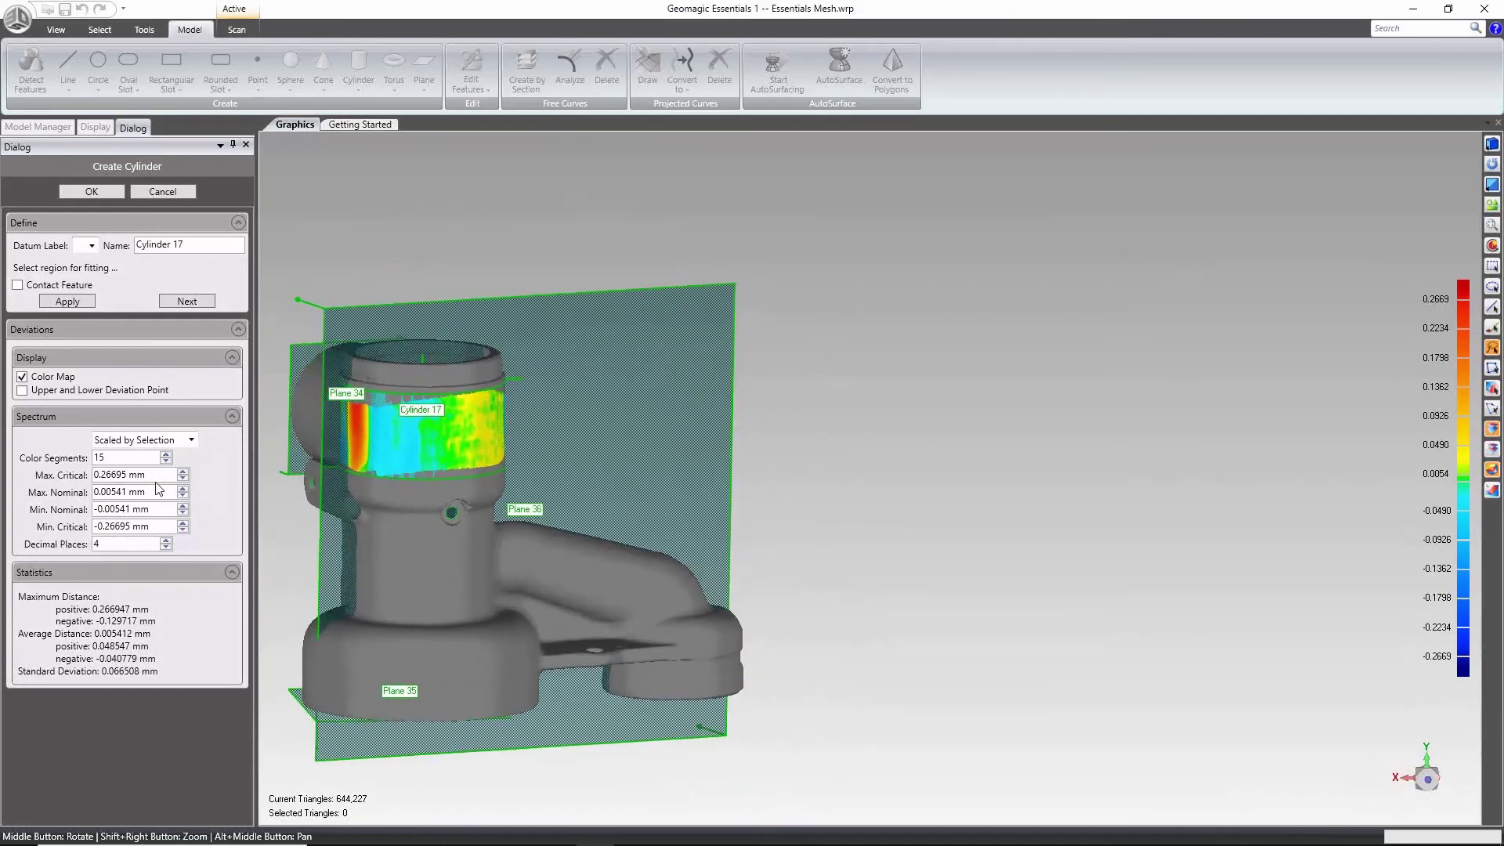
pyautogui.moveTo(166, 492); pyautogui.dragTo(48, 498)
pyautogui.press('BackSpace')
pyautogui.press('Return')
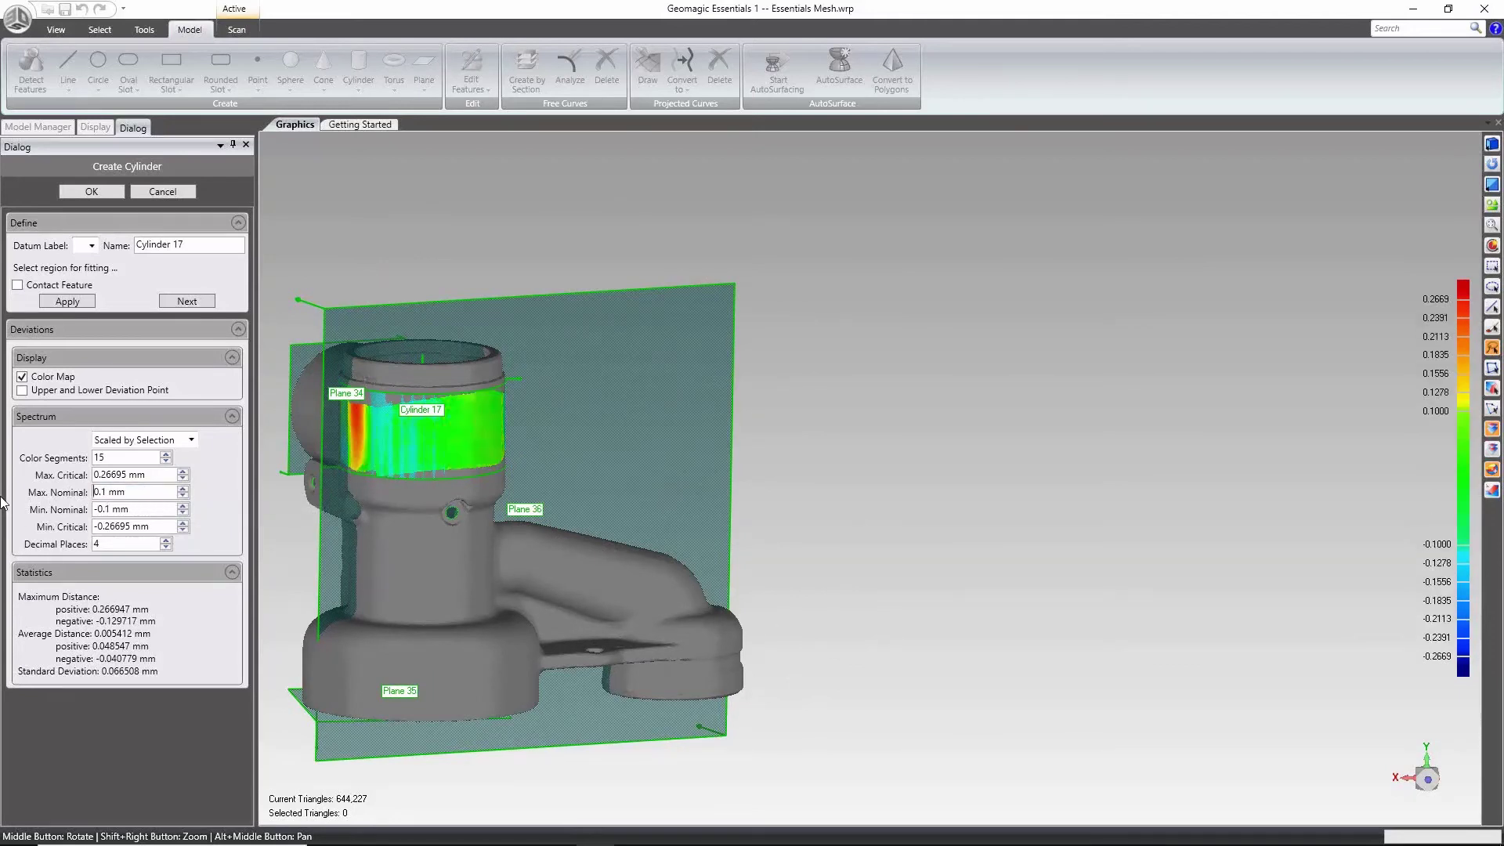
pyautogui.moveTo(603, 443); pyautogui.dragTo(650, 512, button='middle')
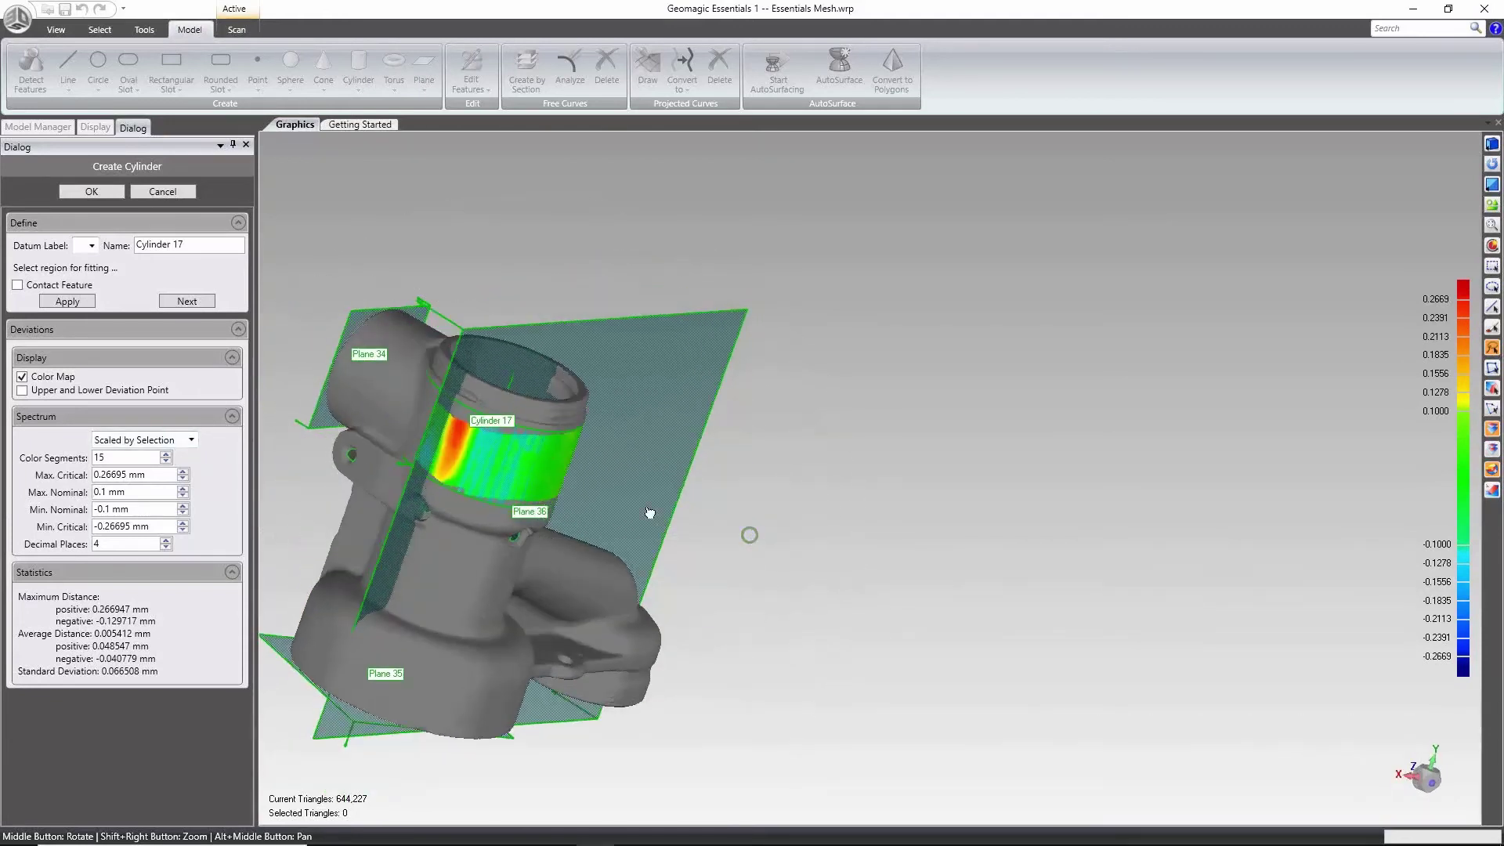
pyautogui.scroll(2, 450, 535)
pyautogui.scroll(-4, 506, 484)
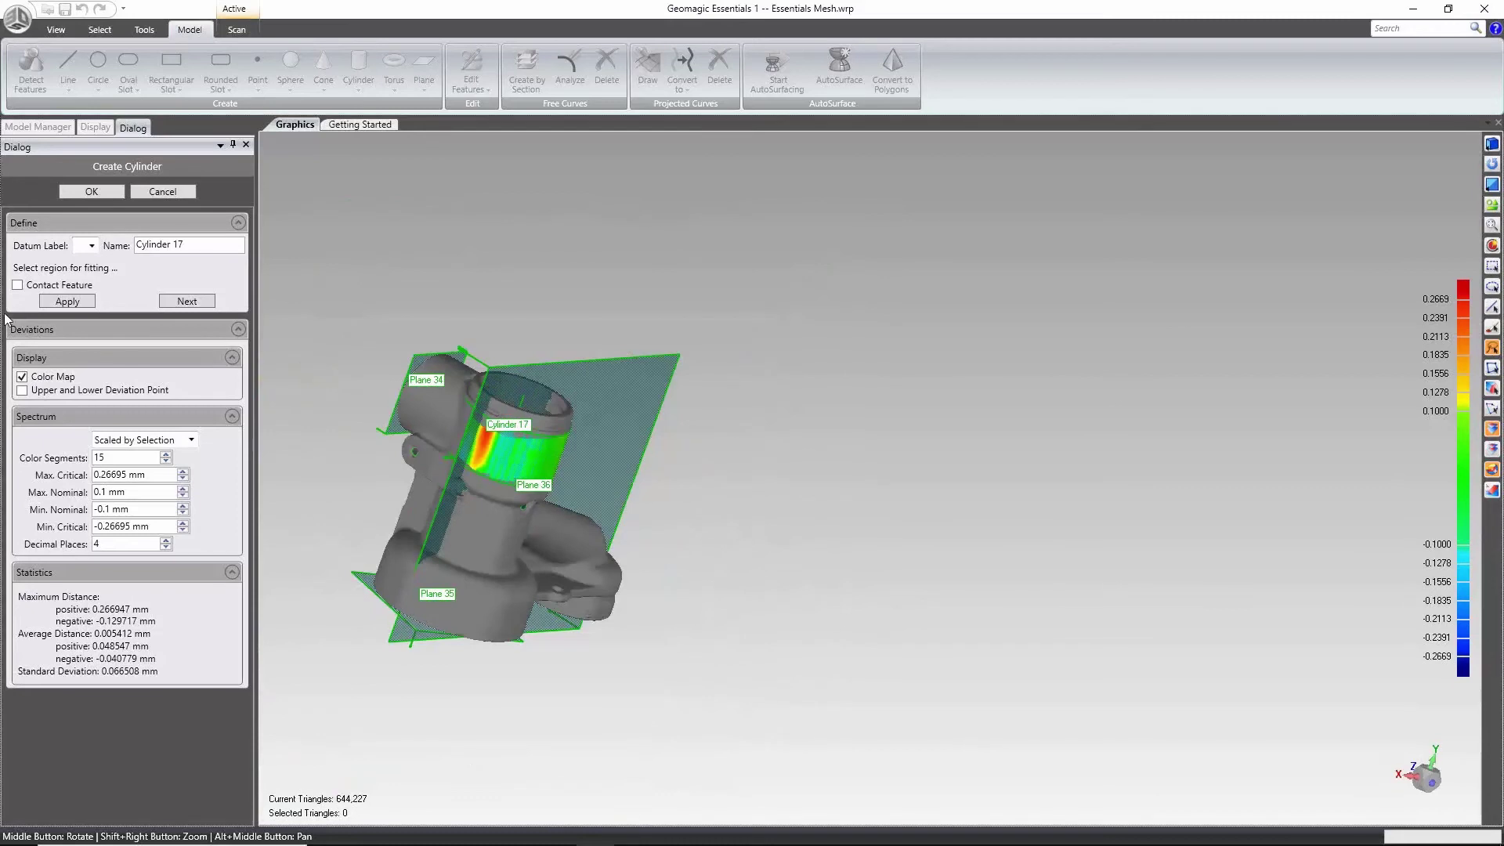
pyautogui.click(87, 329)
# Reapply the best fit to the selected upper barrel surface and finish cylinder creation.
pyautogui.moveTo(632, 463); pyautogui.dragTo(235, 521, button='middle')
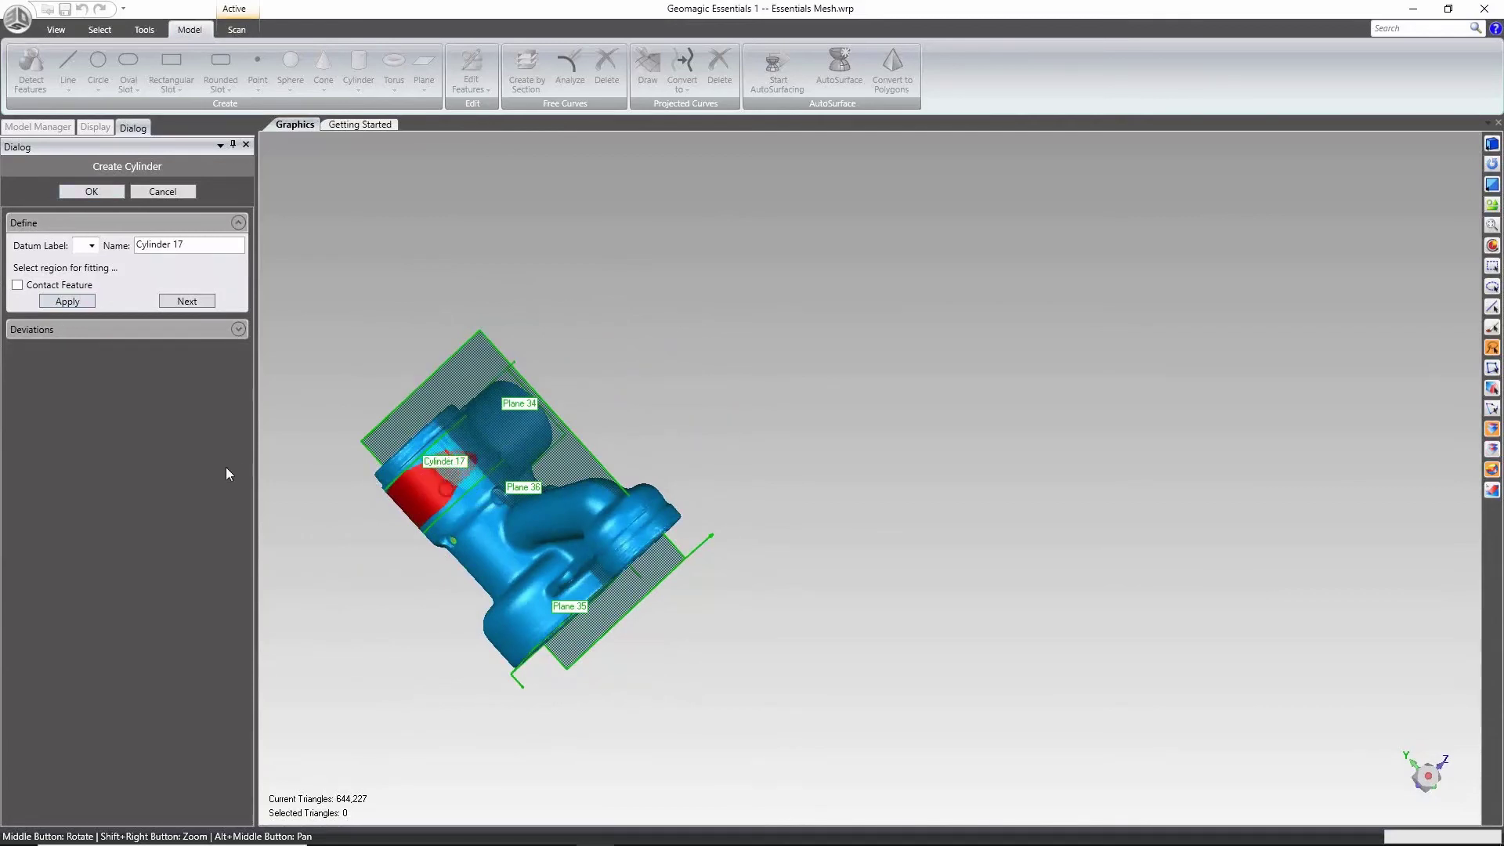
pyautogui.click(71, 302)
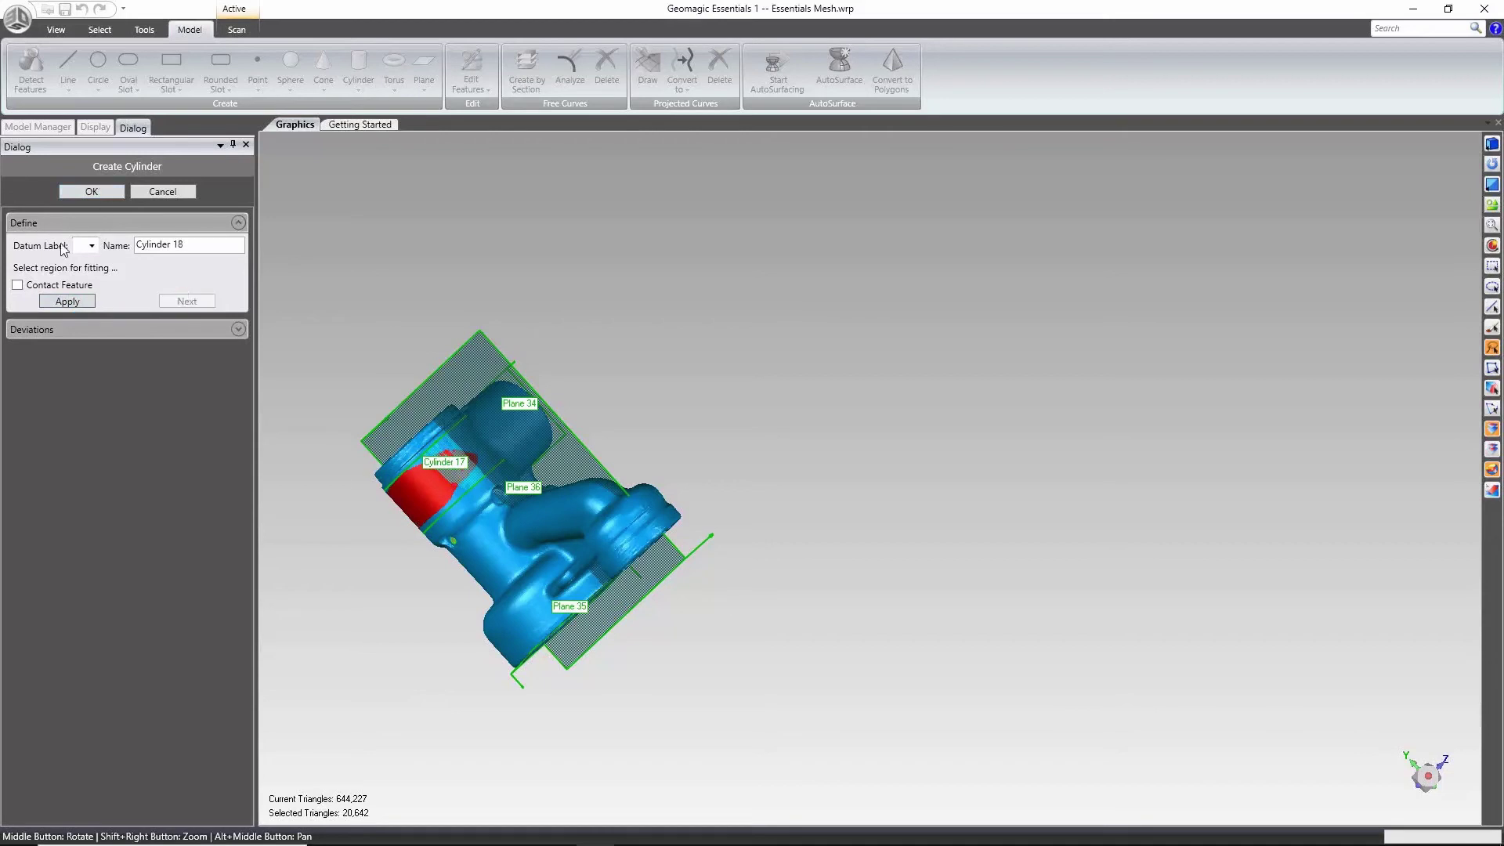
pyautogui.moveTo(553, 499); pyautogui.dragTo(789, 480, button='middle')
pyautogui.click(92, 192)
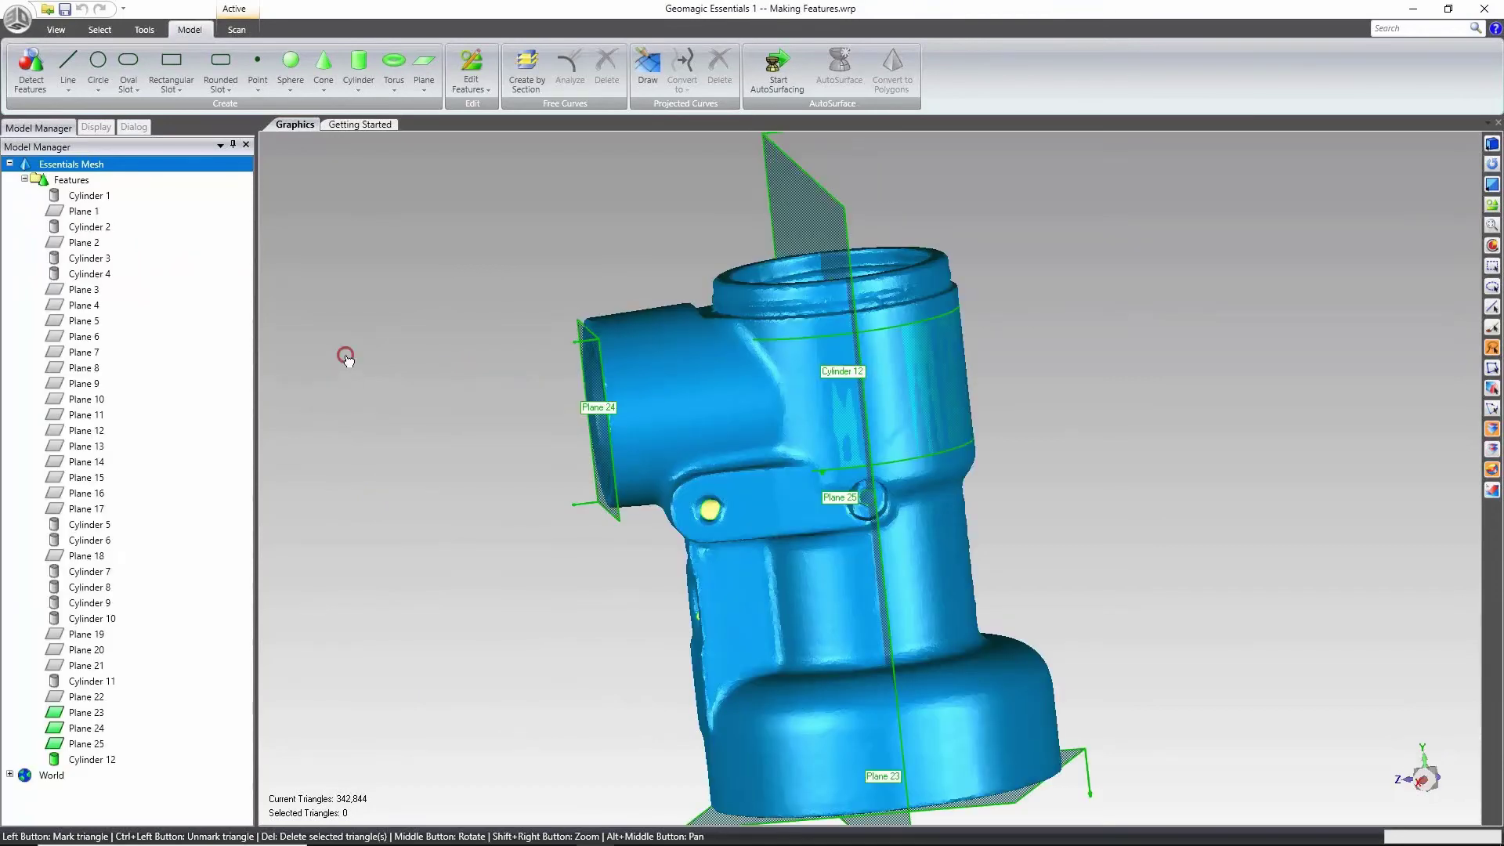
# Create a Rotational Axis line through the main body from lassoed regions of the barrel, neck and base, leaving out the small port.
pyautogui.click(69, 91)
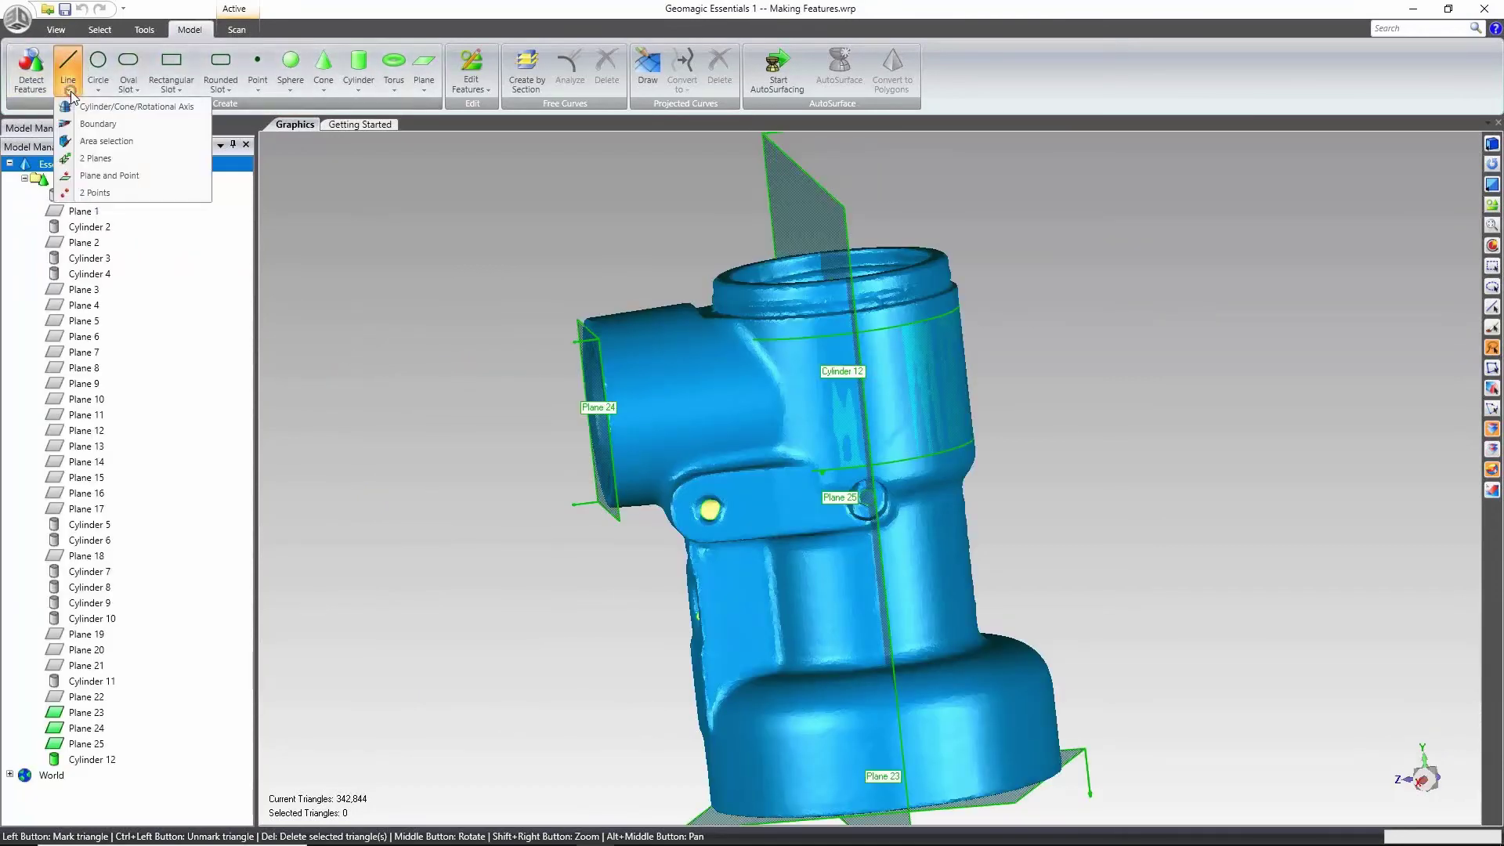
pyautogui.click(133, 111)
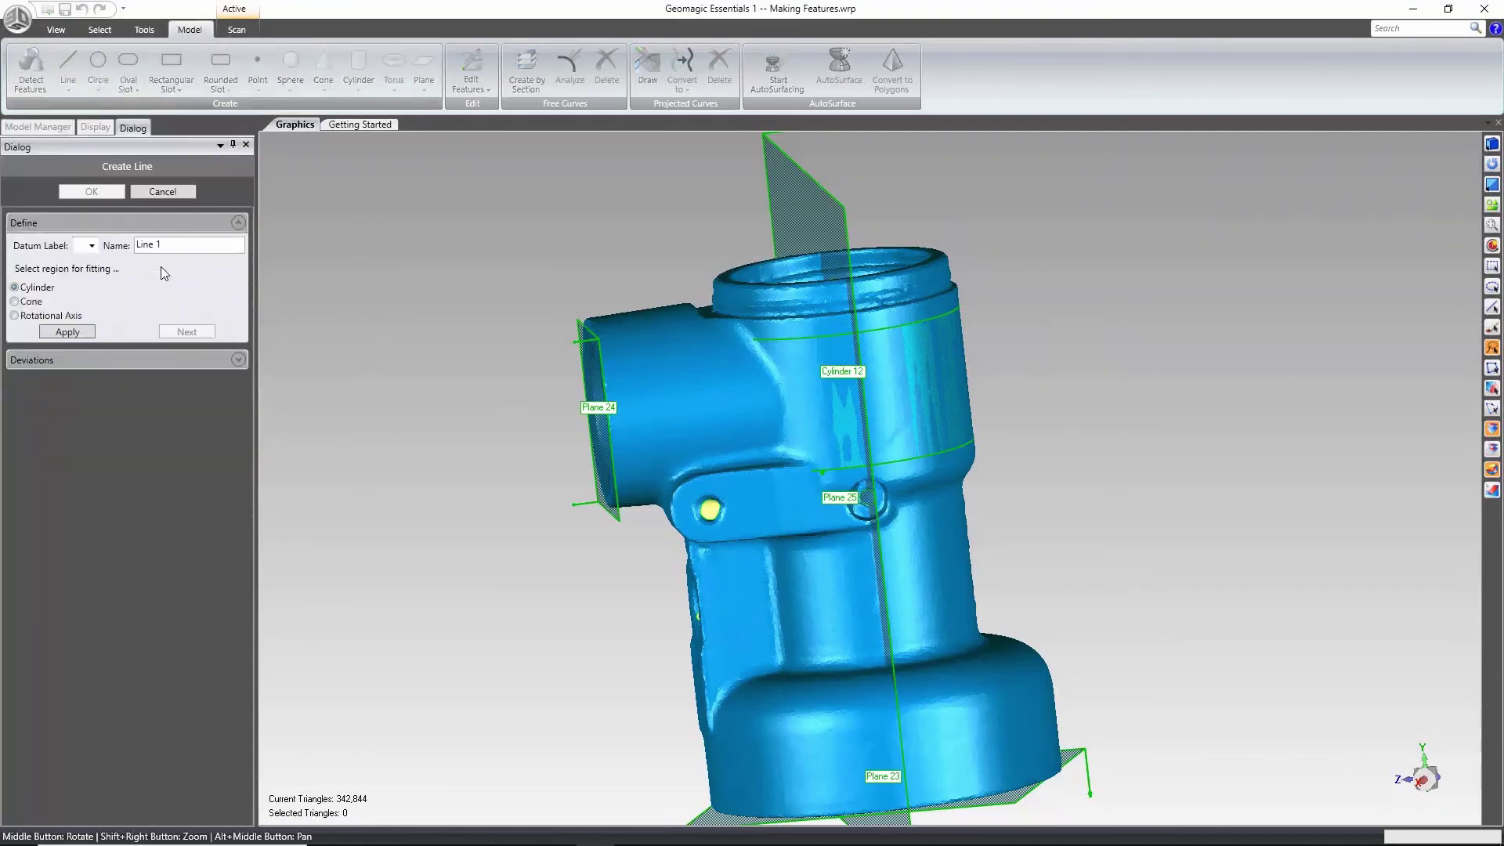
pyautogui.click(69, 317)
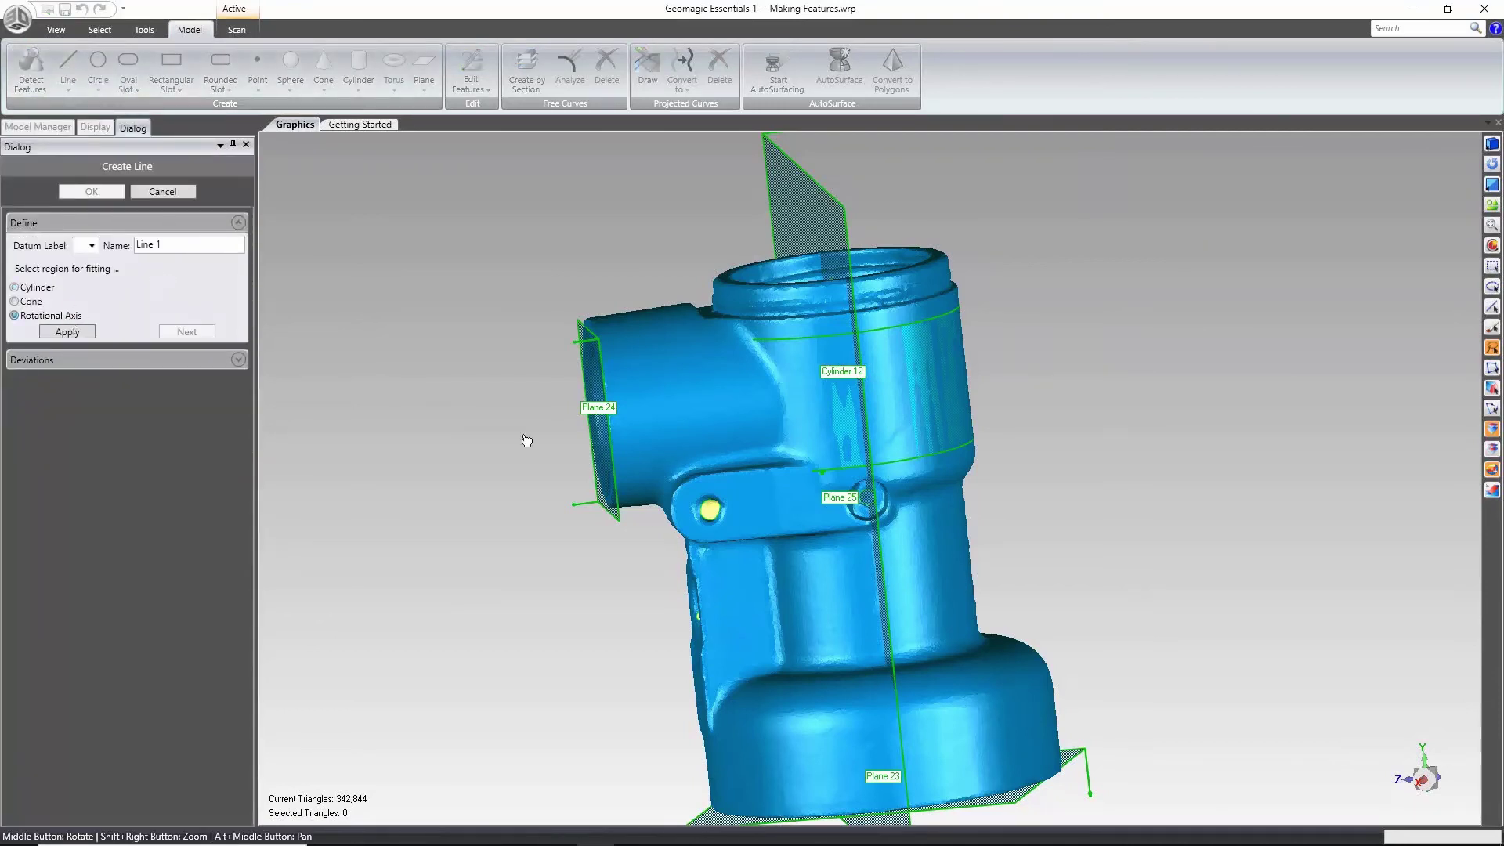
pyautogui.moveTo(466, 465); pyautogui.dragTo(851, 316, button='middle')
pyautogui.moveTo(819, 331)
pyautogui.mouseDown()
pyautogui.moveTo(950, 337)
pyautogui.moveTo(884, 426)
pyautogui.moveTo(820, 321)
pyautogui.mouseUp()
pyautogui.moveTo(803, 554)
pyautogui.mouseDown()
pyautogui.moveTo(988, 612)
pyautogui.moveTo(797, 592)
pyautogui.moveTo(1068, 746)
pyautogui.moveTo(857, 822)
pyautogui.moveTo(733, 728)
pyautogui.moveTo(807, 589)
pyautogui.moveTo(719, 640)
pyautogui.moveTo(703, 617)
pyautogui.mouseUp()
pyautogui.moveTo(1071, 587)
pyautogui.mouseDown(button='middle')
pyautogui.moveTo(447, 524)
pyautogui.moveTo(511, 343)
pyautogui.mouseUp(button='middle')
pyautogui.moveTo(591, 291)
pyautogui.mouseDown()
pyautogui.moveTo(665, 309)
pyautogui.moveTo(716, 561)
pyautogui.moveTo(627, 717)
pyautogui.moveTo(582, 480)
pyautogui.moveTo(591, 293)
pyautogui.mouseUp()
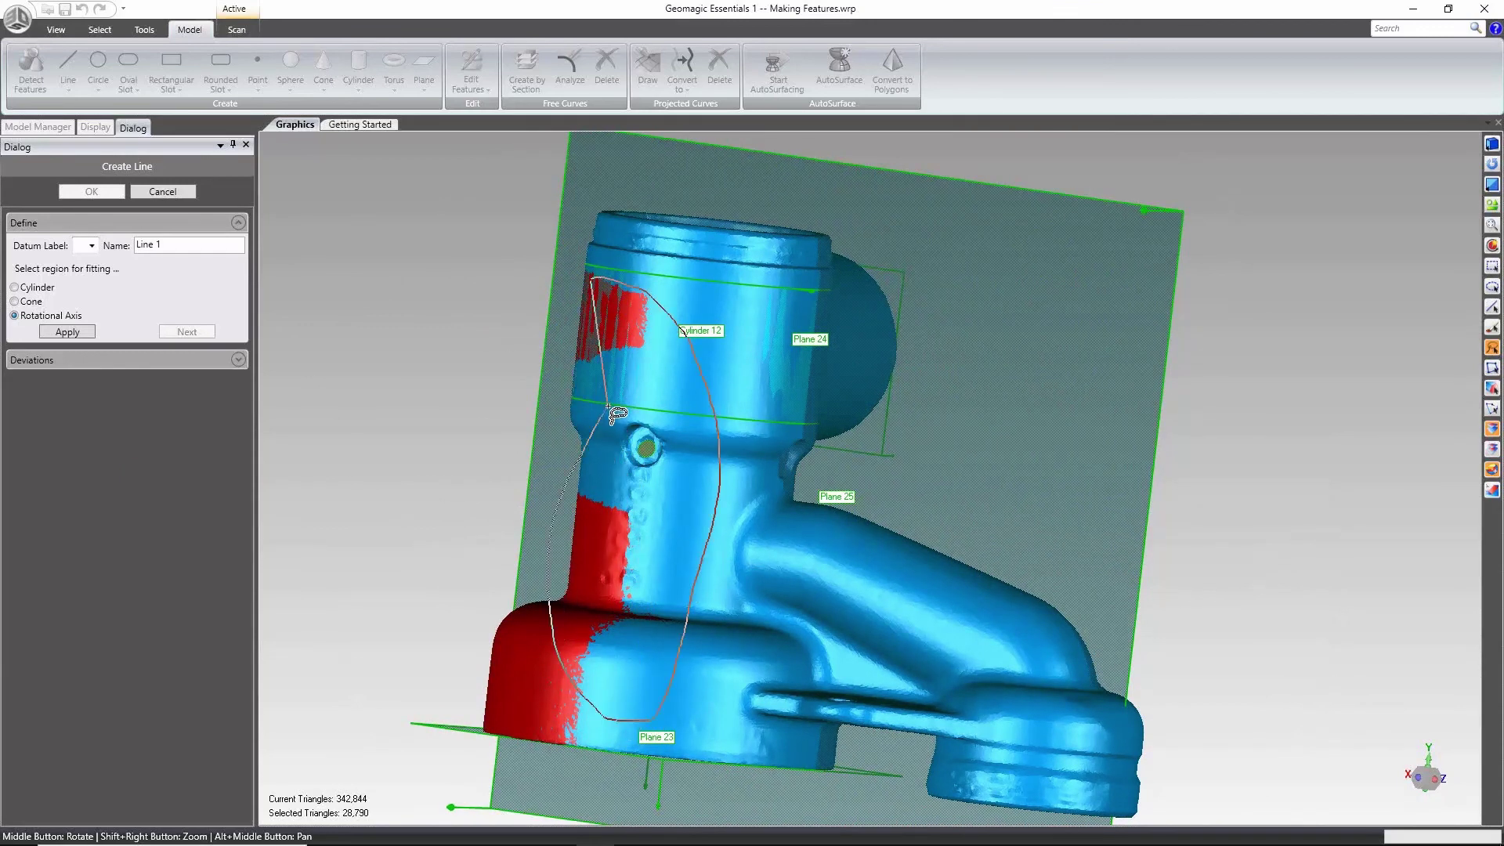
pyautogui.moveTo(664, 431)
pyautogui.keyDown('ctrl'); pyautogui.mouseDown()
pyautogui.moveTo(627, 470)
pyautogui.moveTo(689, 431)
pyautogui.moveTo(670, 424)
pyautogui.mouseUp(); pyautogui.keyUp('ctrl')
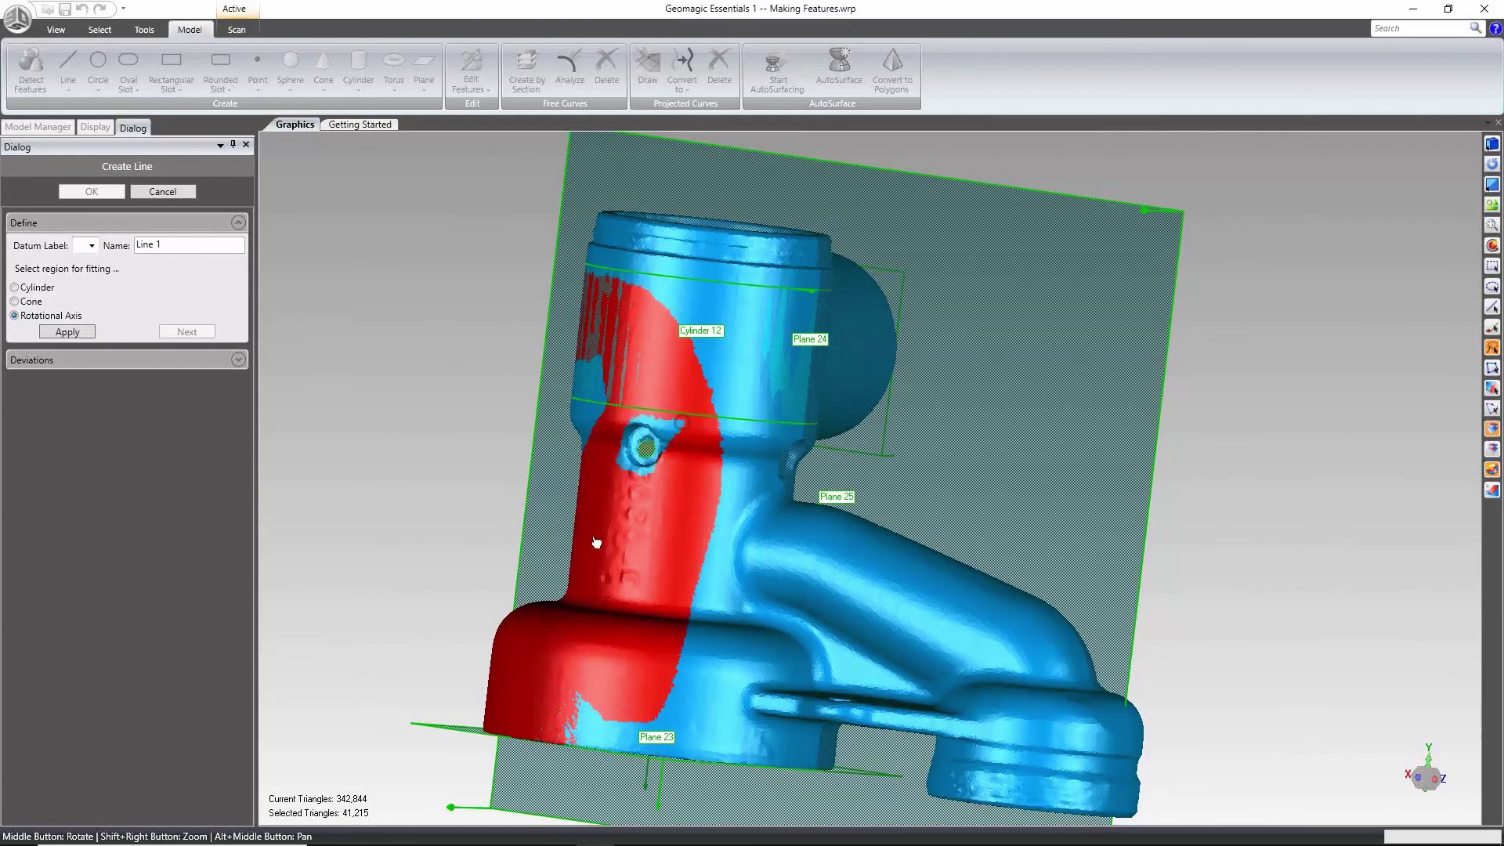
pyautogui.click(66, 331)
pyautogui.moveTo(714, 630); pyautogui.dragTo(792, 517, button='middle')
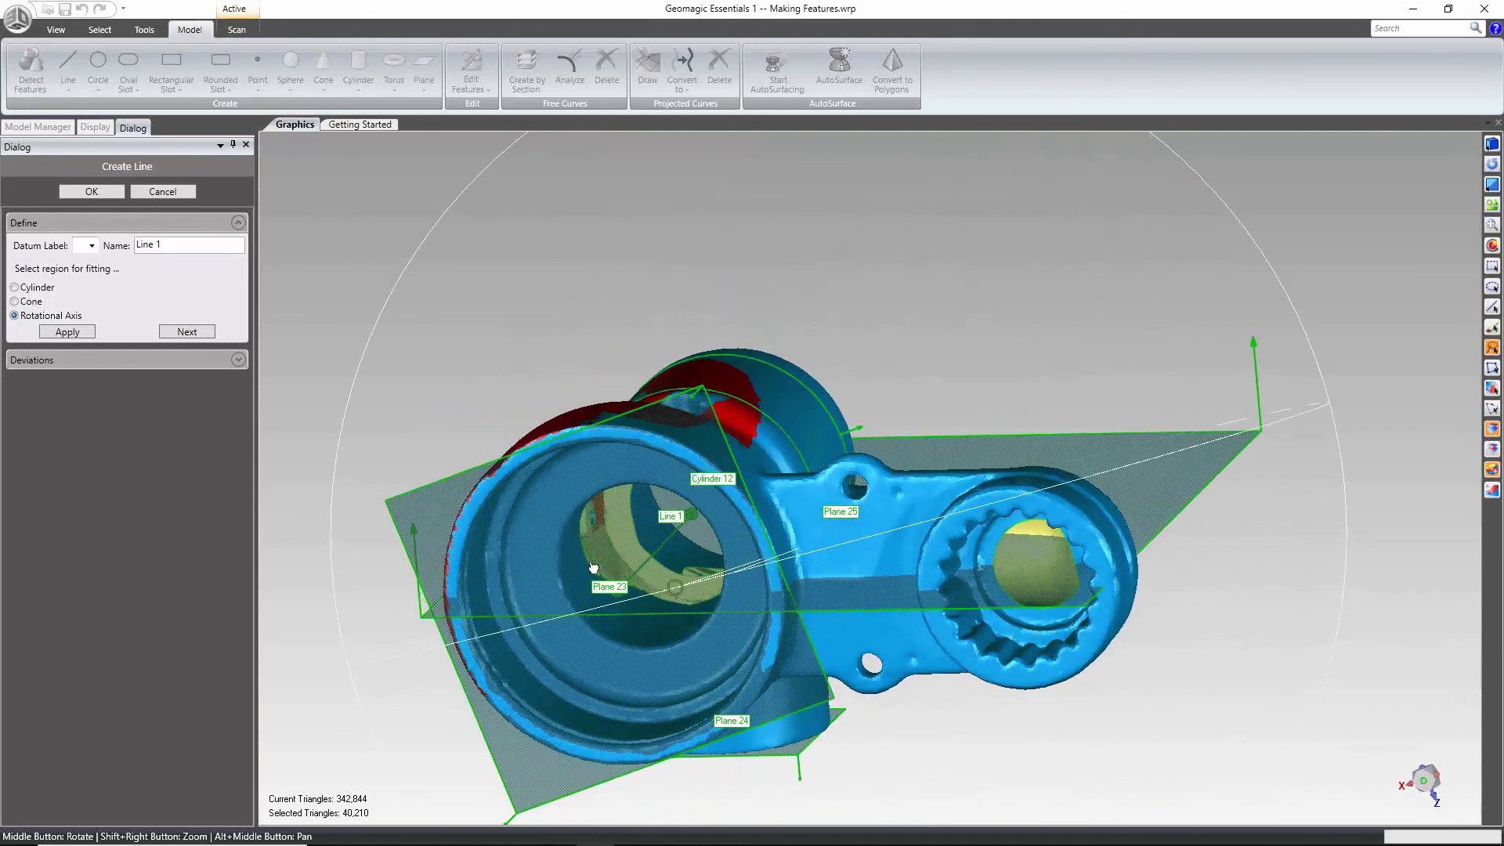
pyautogui.click(88, 192)
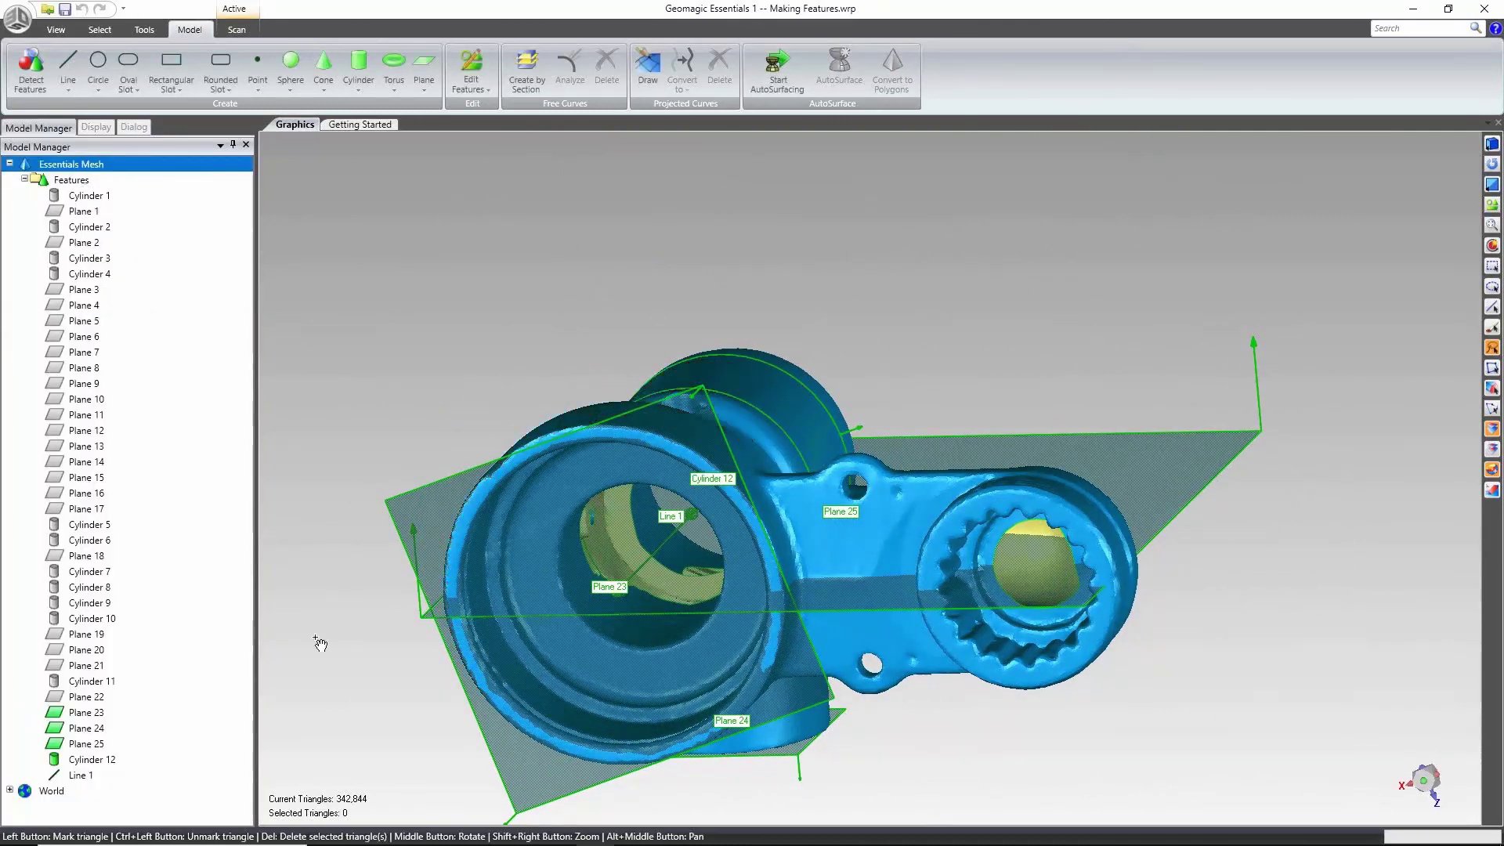
pyautogui.scroll(2, 619, 462)
pyautogui.scroll(-3, 608, 321)
pyautogui.moveTo(607, 321); pyautogui.dragTo(937, 539, button='middle')
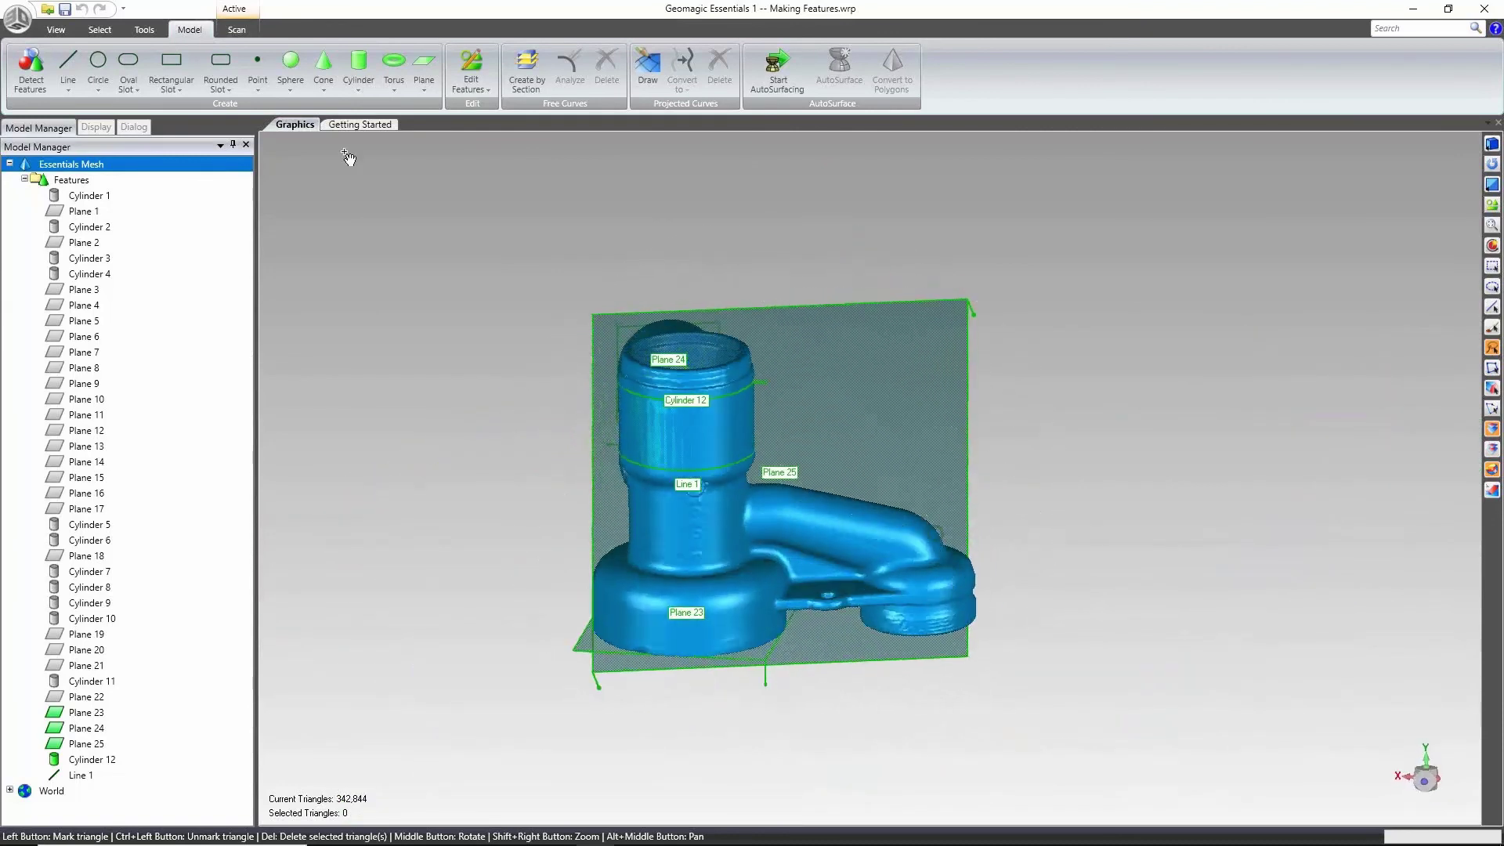
pyautogui.click(290, 79)
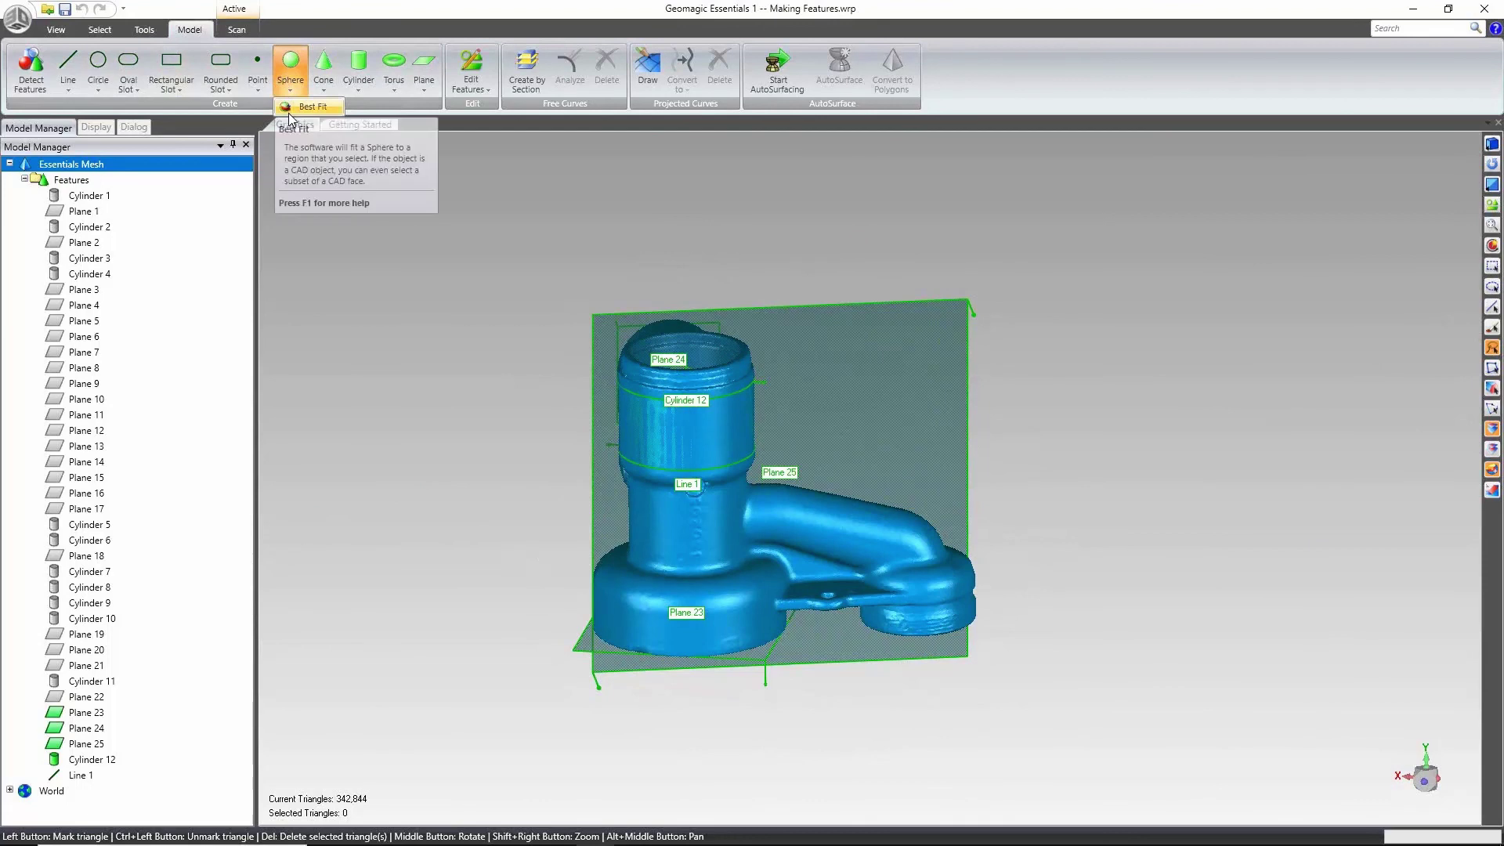
pyautogui.click(420, 420)
pyautogui.moveTo(751, 586); pyautogui.dragTo(525, 570, button='middle')
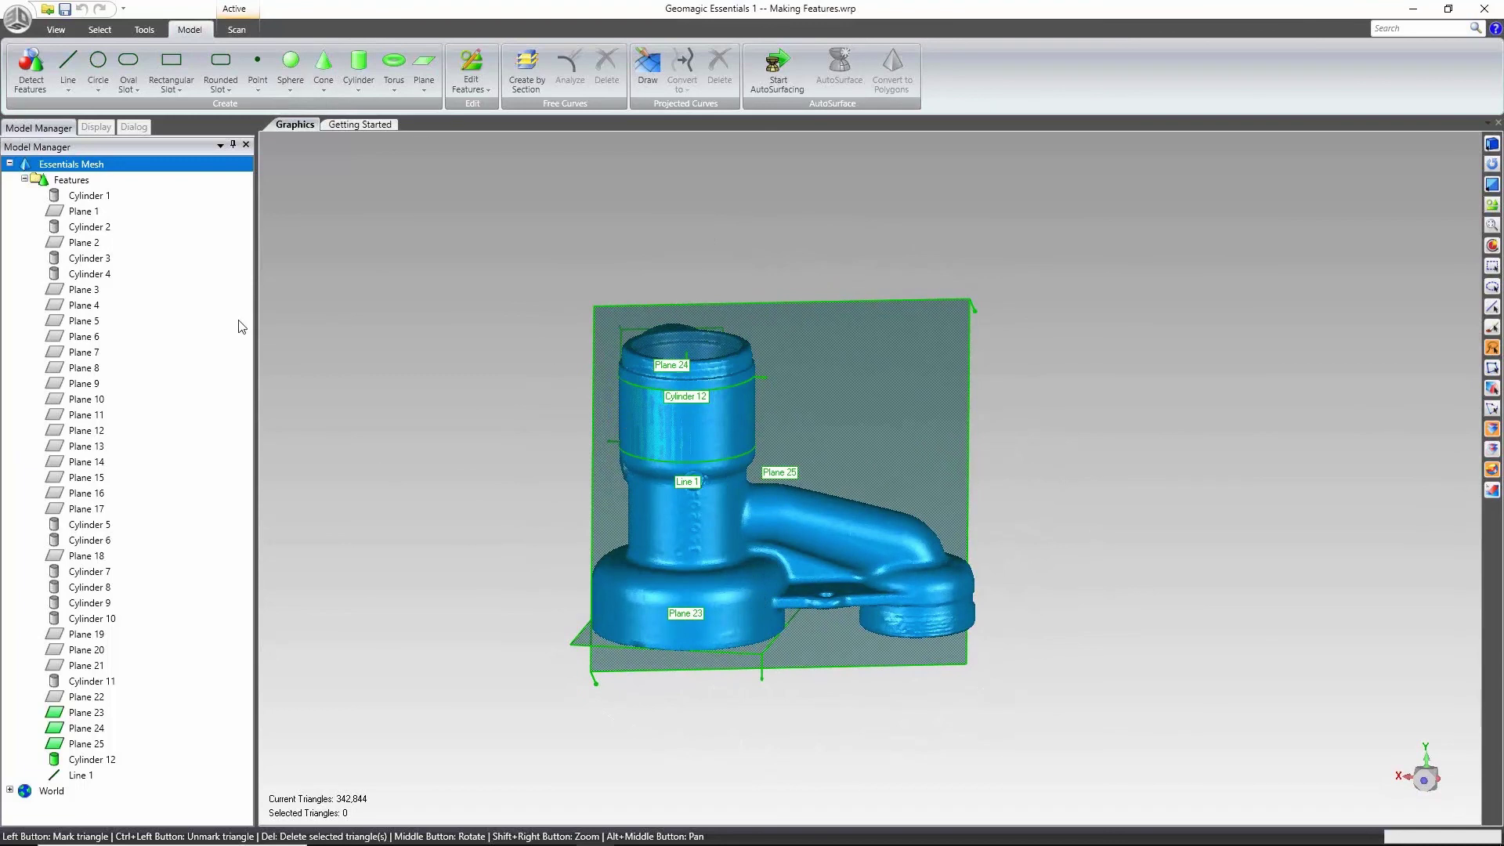